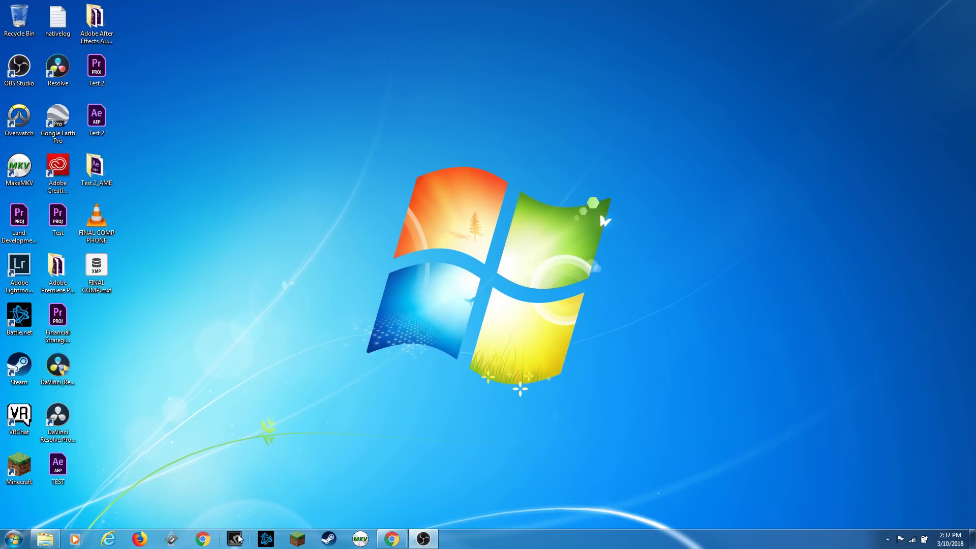
Step: Launch Adobe Premiere Pro CC 2018 by searching 'premiere' in the Windows Start menu
key(super)
text(premiere)
key(Return)
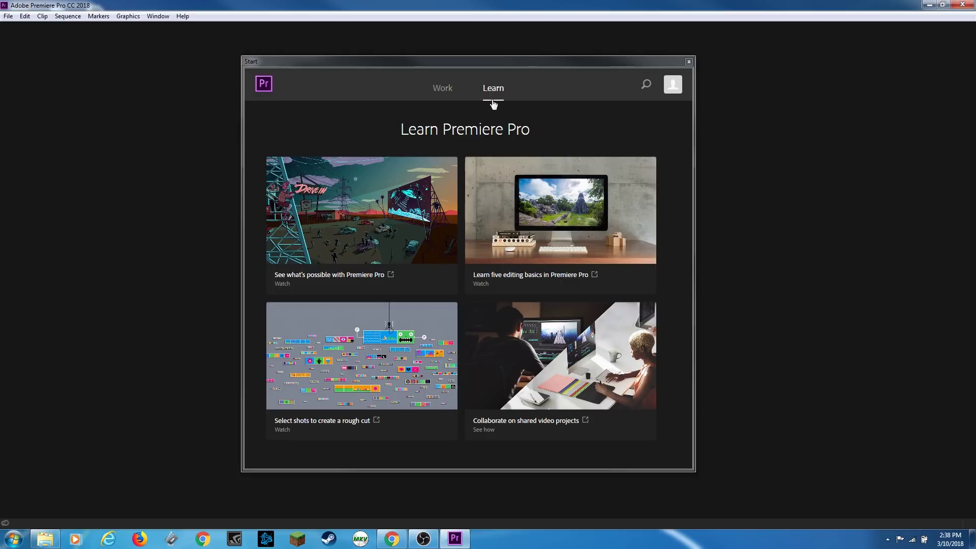
Step: On the Work tab, look at CC Files and Sync Settings, then show the Recent projects list
click(444, 94)
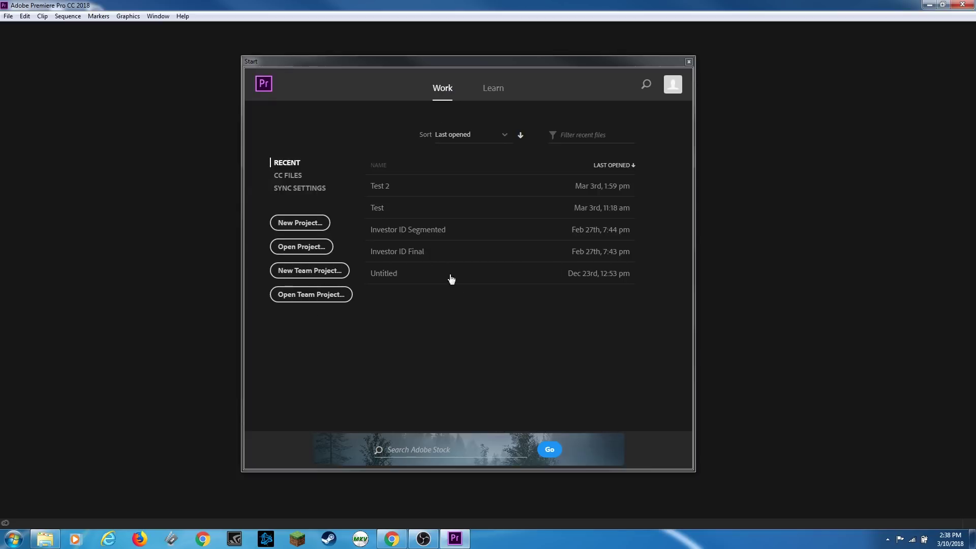
click(293, 177)
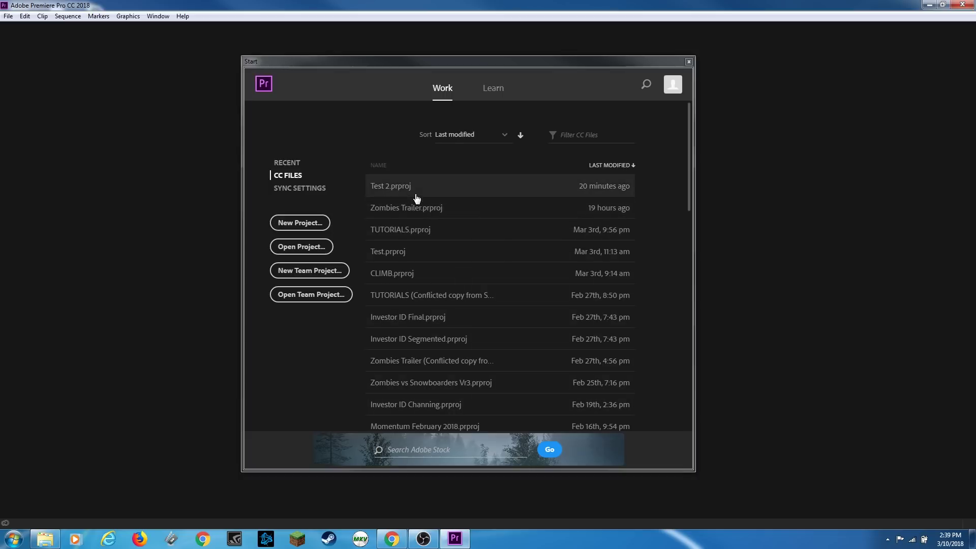
click(300, 188)
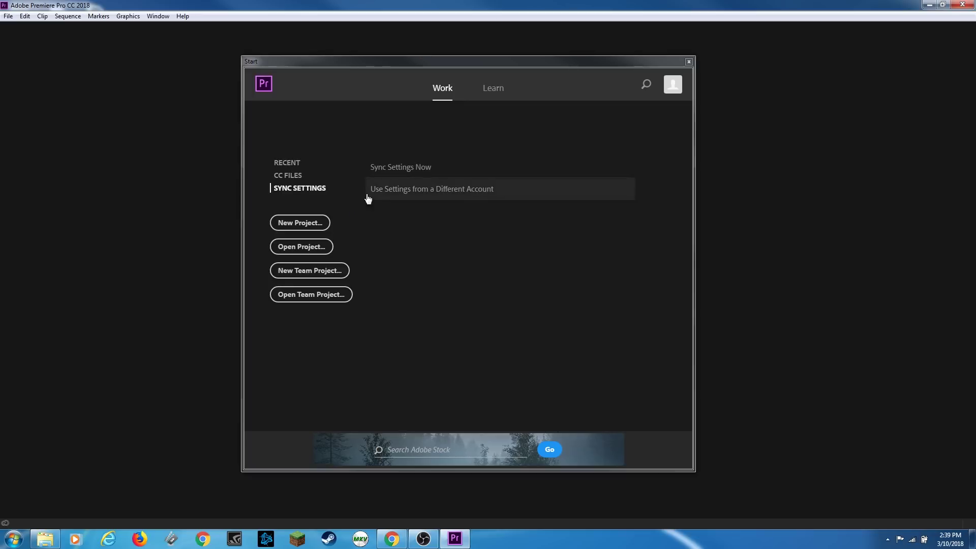
click(288, 163)
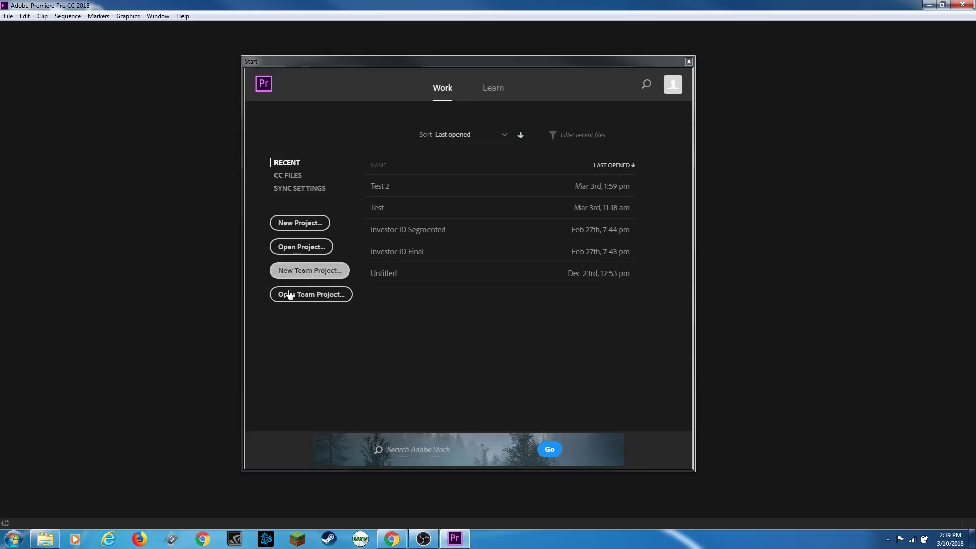
Step: Browse to the Left Hanging Edit Project file in the LeftHanging folder on Go Forth (F:)
click(301, 247)
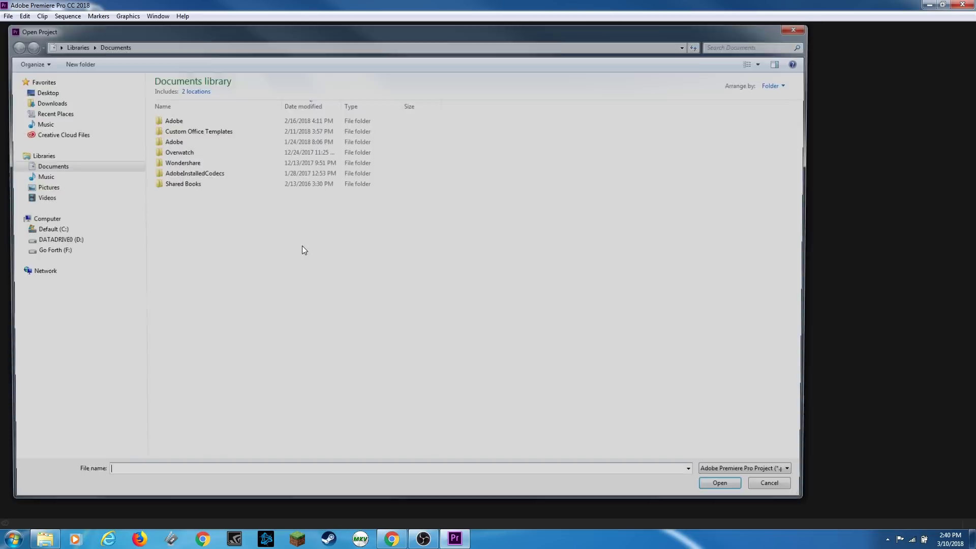
key(Escape)
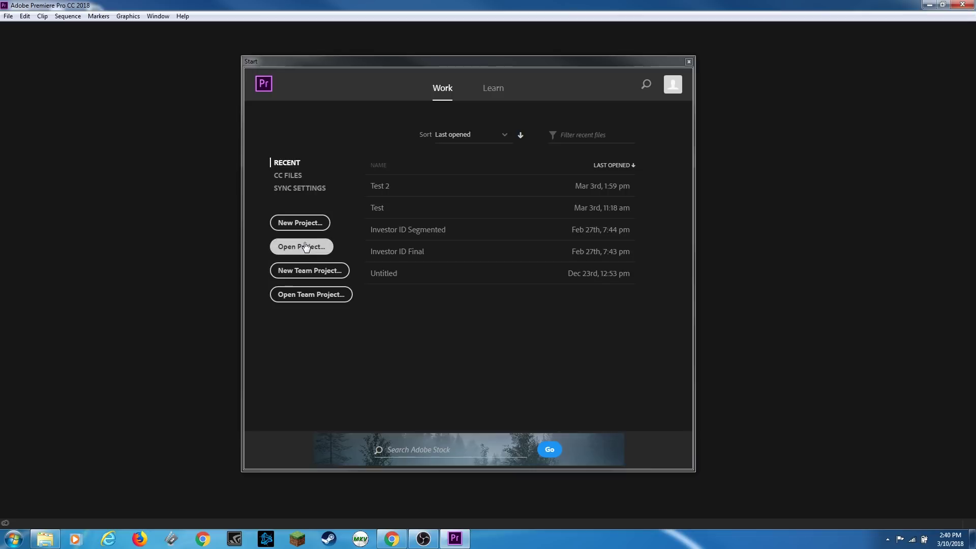
click(306, 247)
click(46, 250)
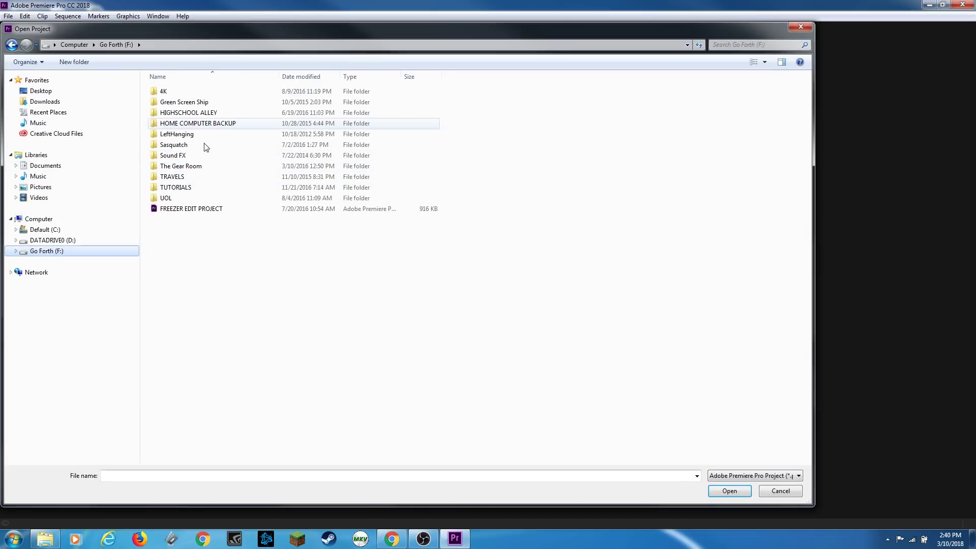
double_click(184, 134)
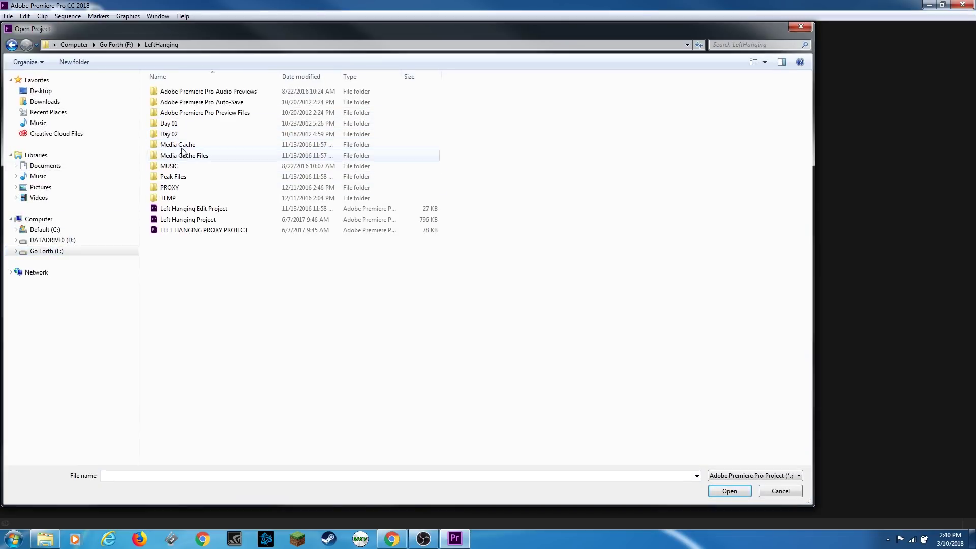
click(208, 212)
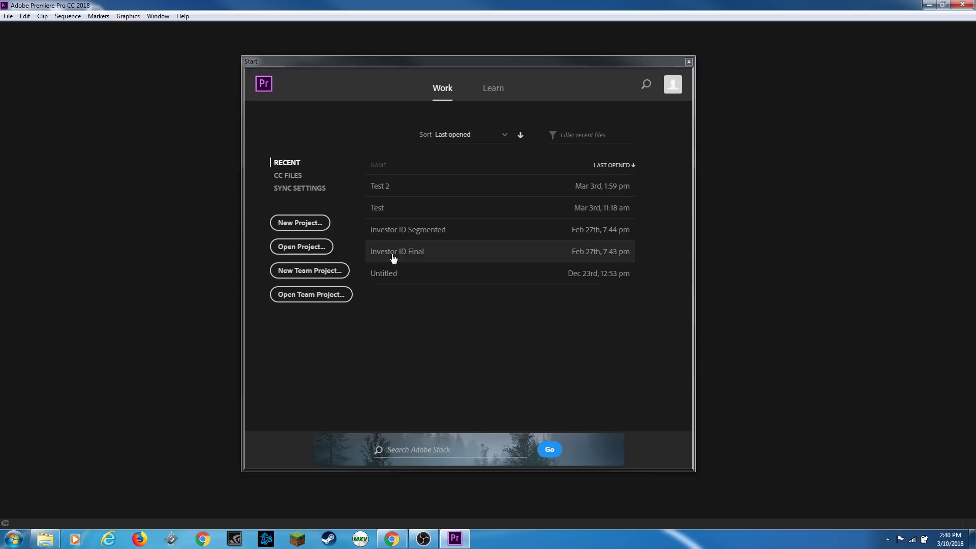
Step: Cancel the open dialog, start a new project, and review its Scratch Disks and Ingest Settings tabs
key(Escape)
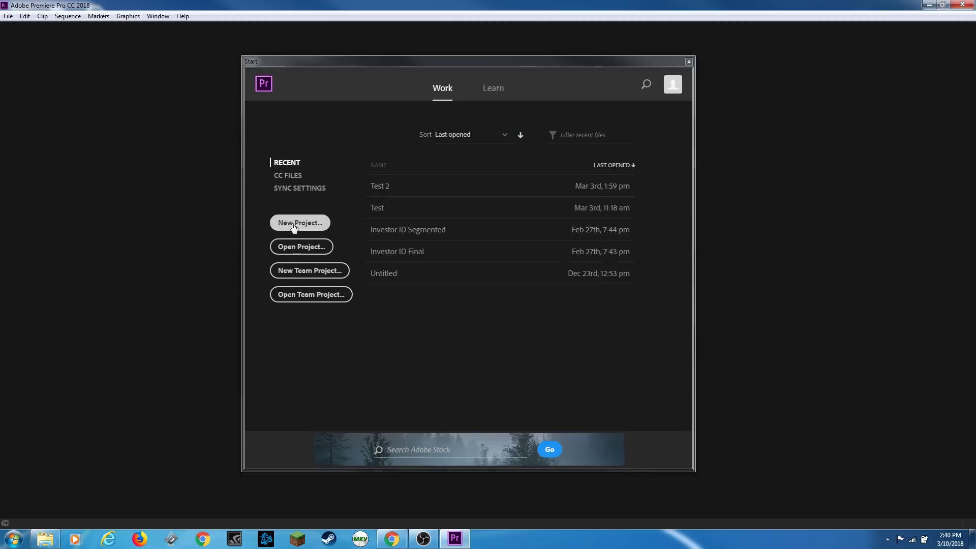
click(295, 226)
click(294, 226)
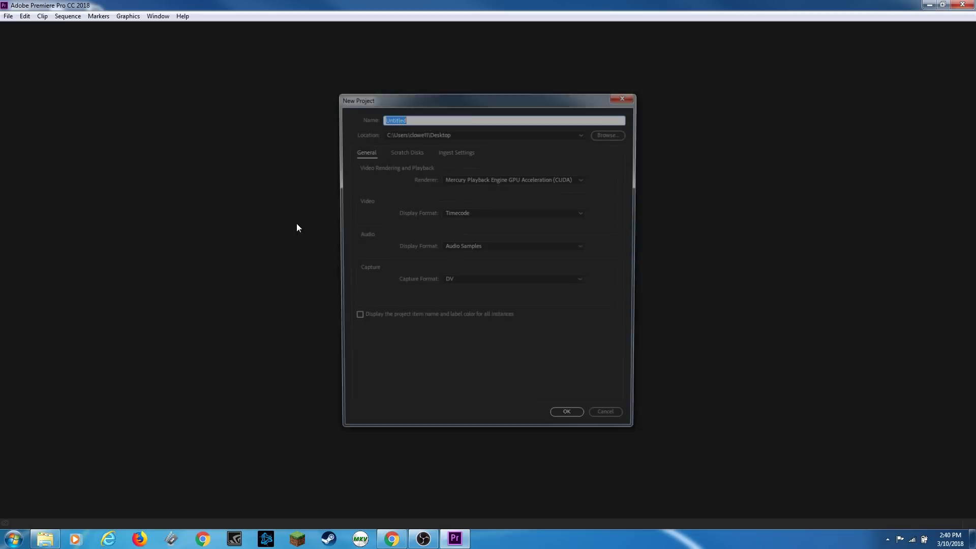
click(401, 152)
click(447, 152)
click(391, 150)
click(367, 153)
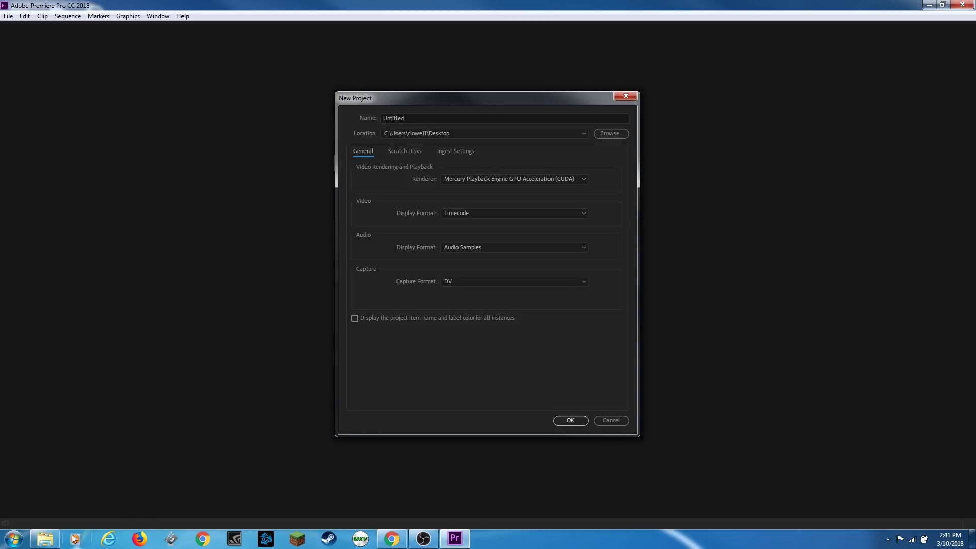
Step: In Explorer, open LeftHanging and inspect its support folders and the Left Hanging Edit and Left Hanging project files
click(45, 539)
double_click(678, 173)
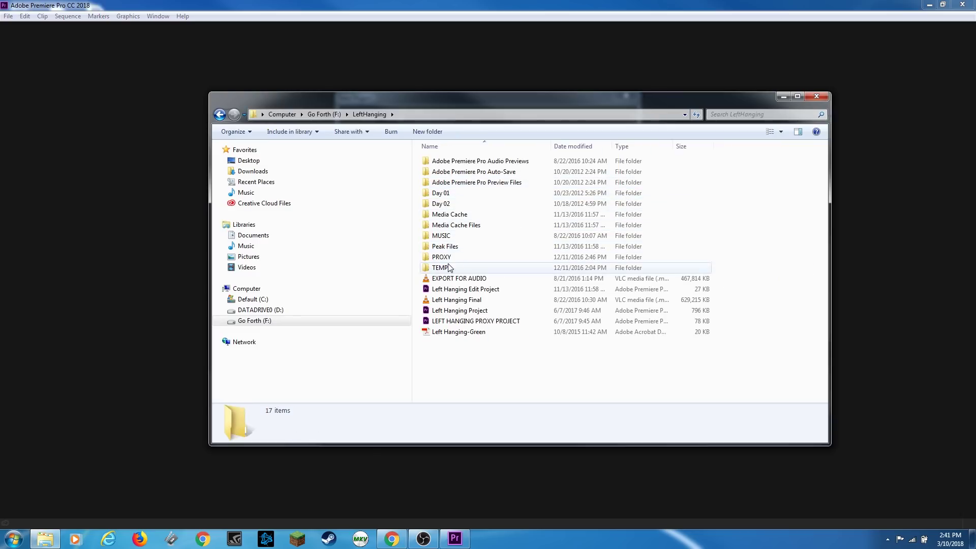
drag(536, 162, 444, 268)
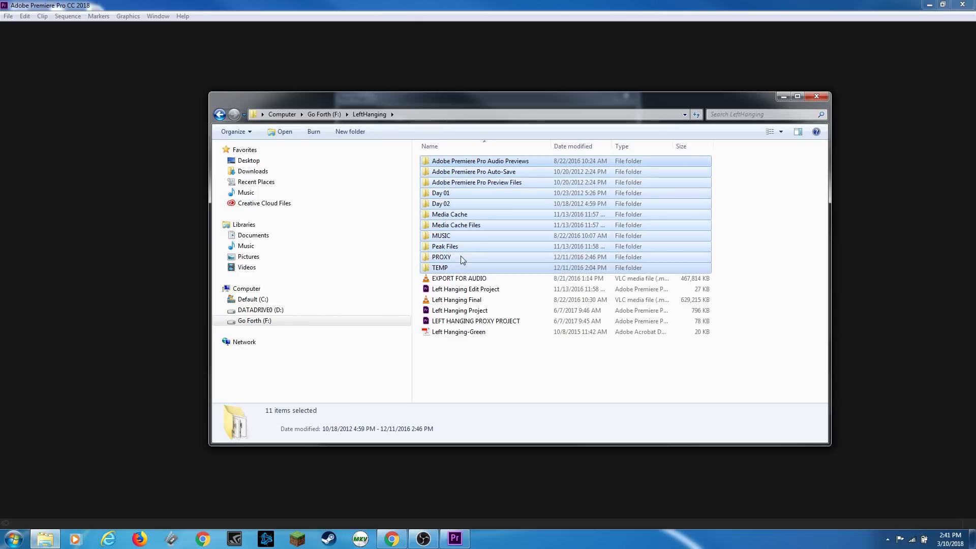
click(493, 336)
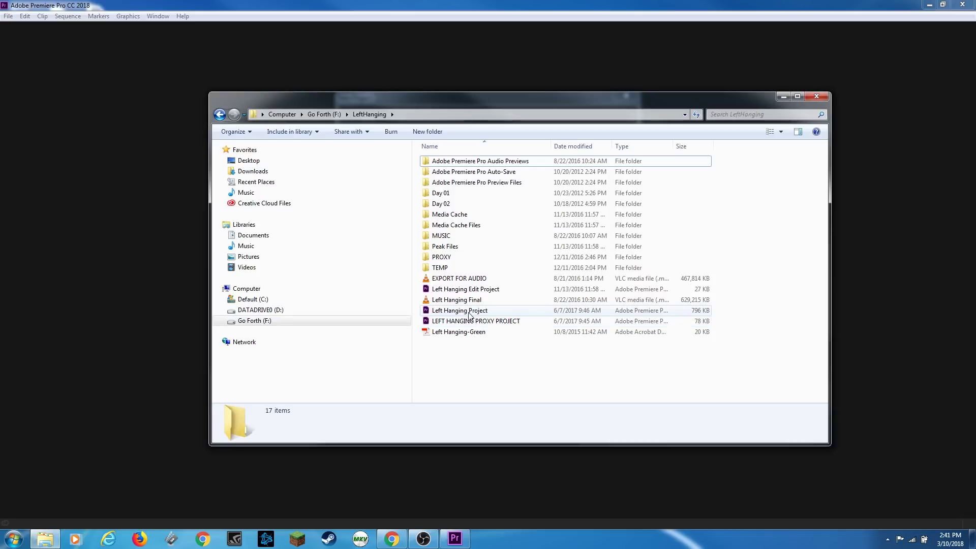
click(460, 289)
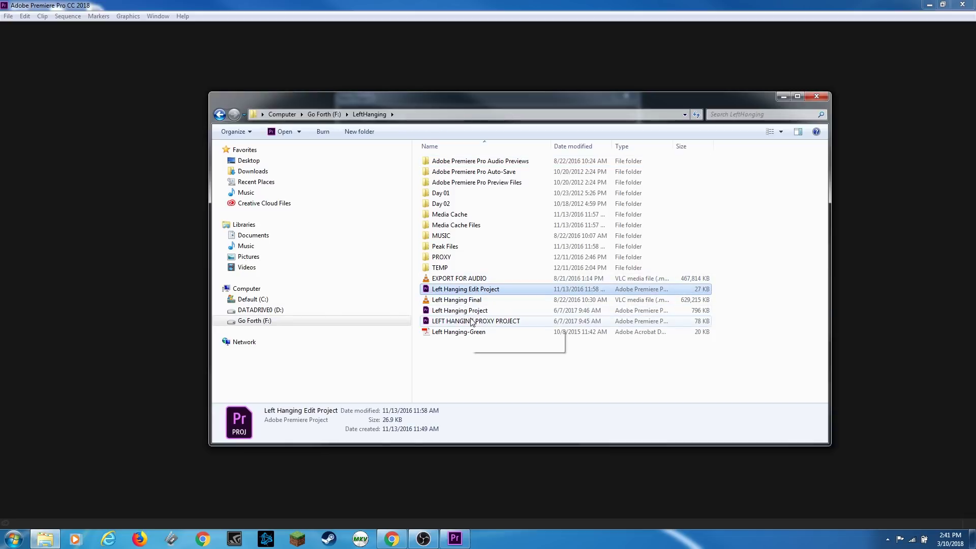
click(449, 311)
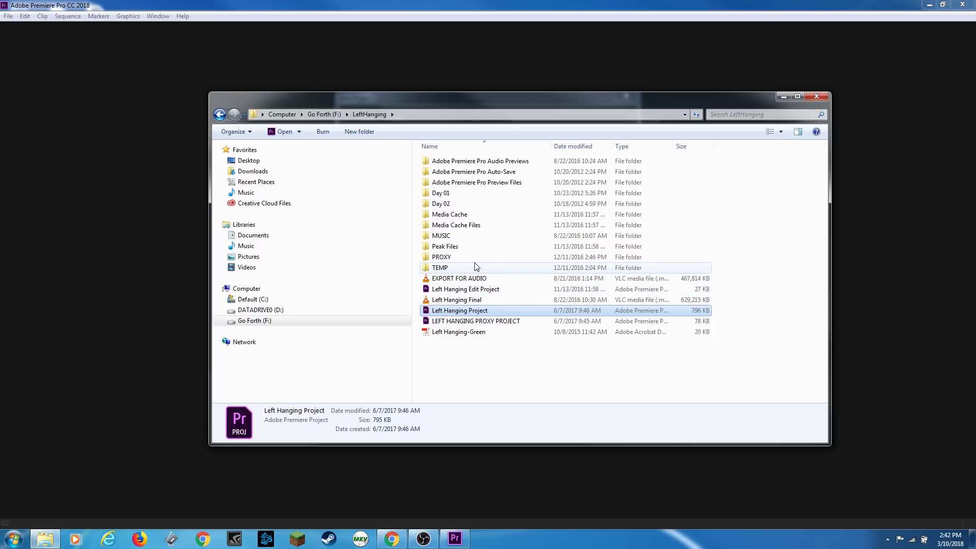
Step: Select the eleven folders from TEMP upward and the LEFT HANGING PROXY PROJECT file, then return to Premiere
drag(476, 266, 426, 158)
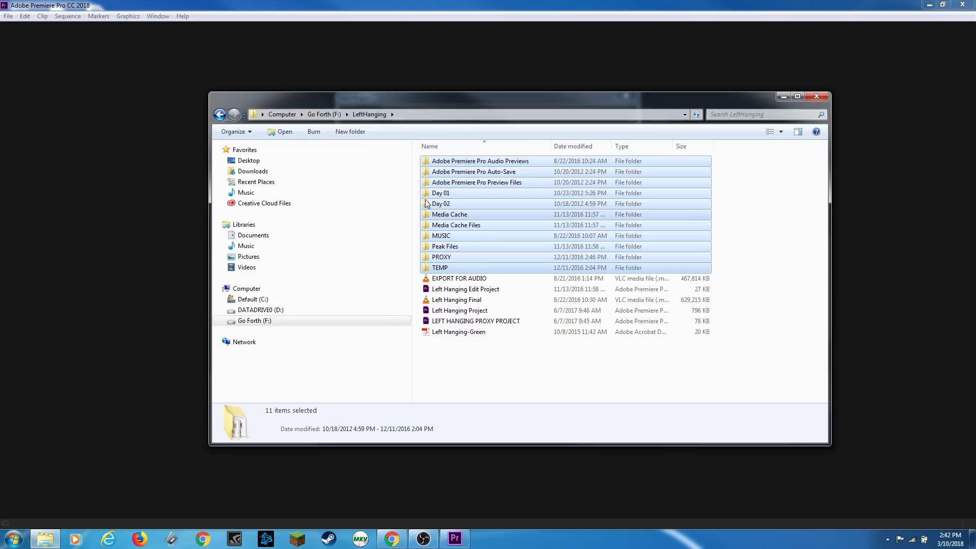
click(446, 321)
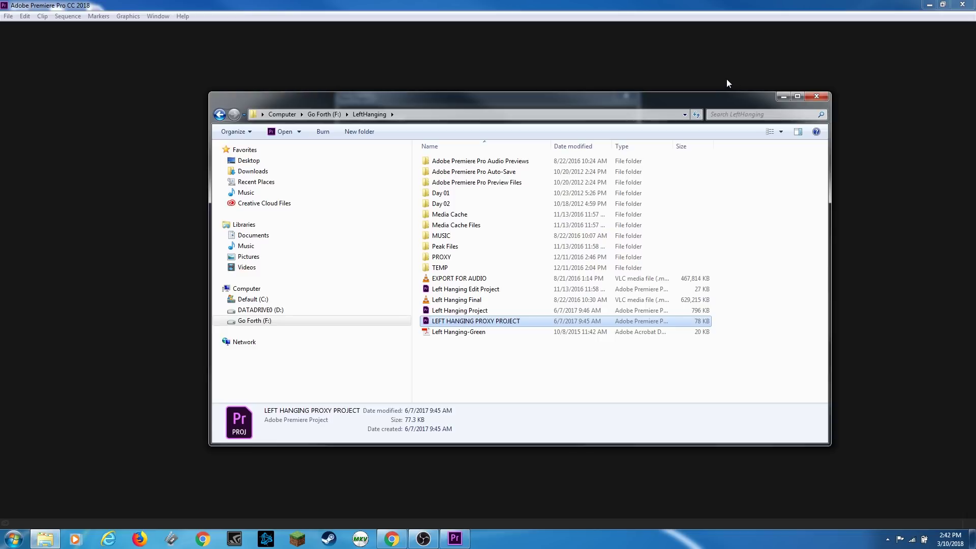
key(Escape)
key(ctrl+alt+n)
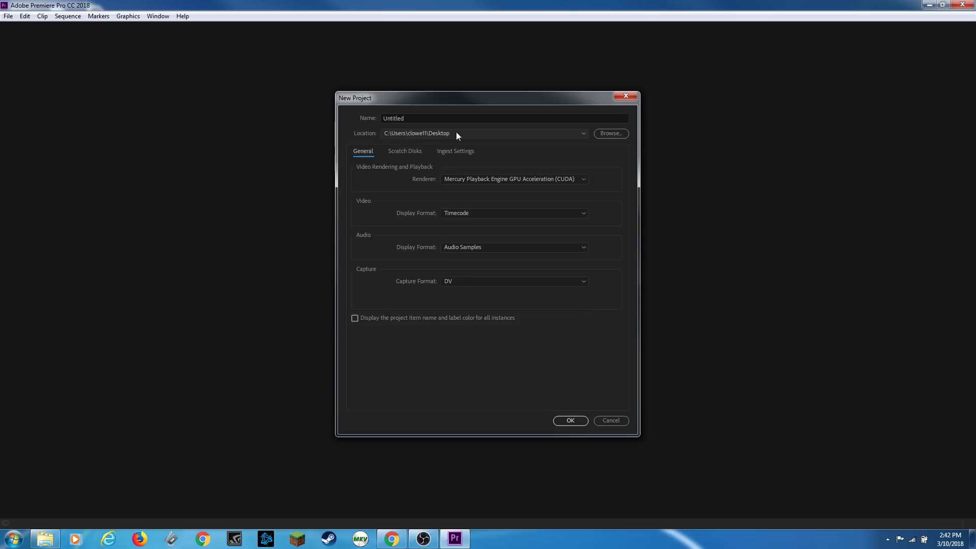
Step: Browse for a different project location and show the folders on Go Forth (F:)
click(569, 135)
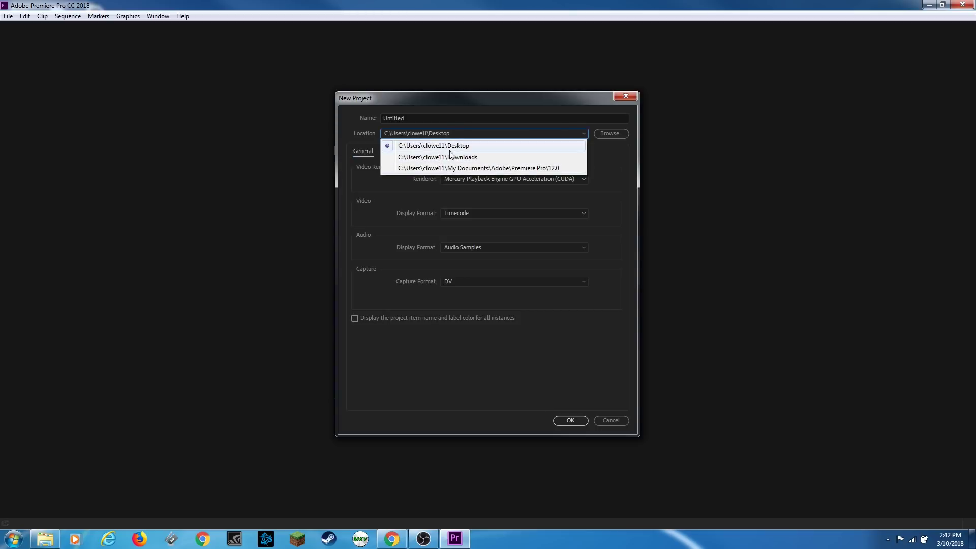
click(611, 152)
click(611, 134)
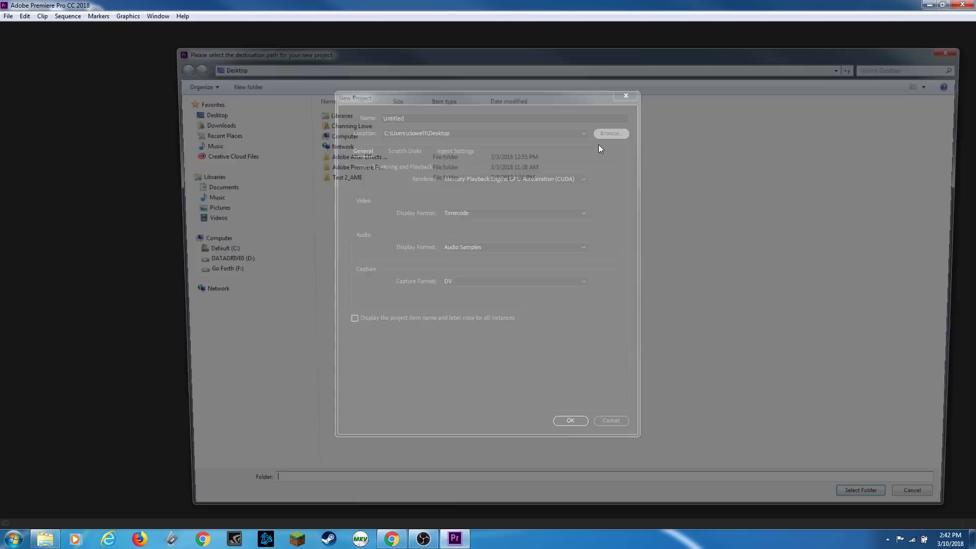
click(224, 275)
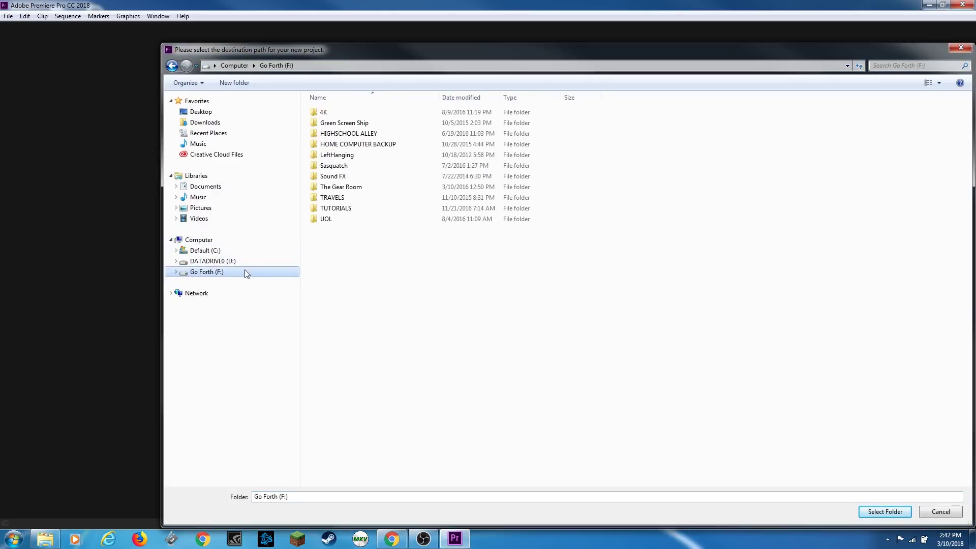
Step: Create a new folder named MAGIC MAN CHINFAT on F: and open it
right_click(321, 246)
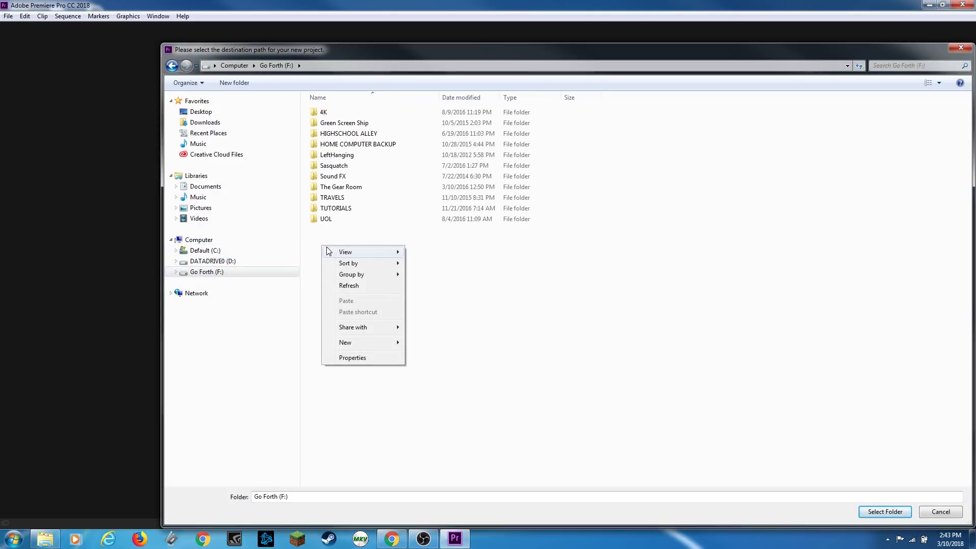
mouse_move(349, 344)
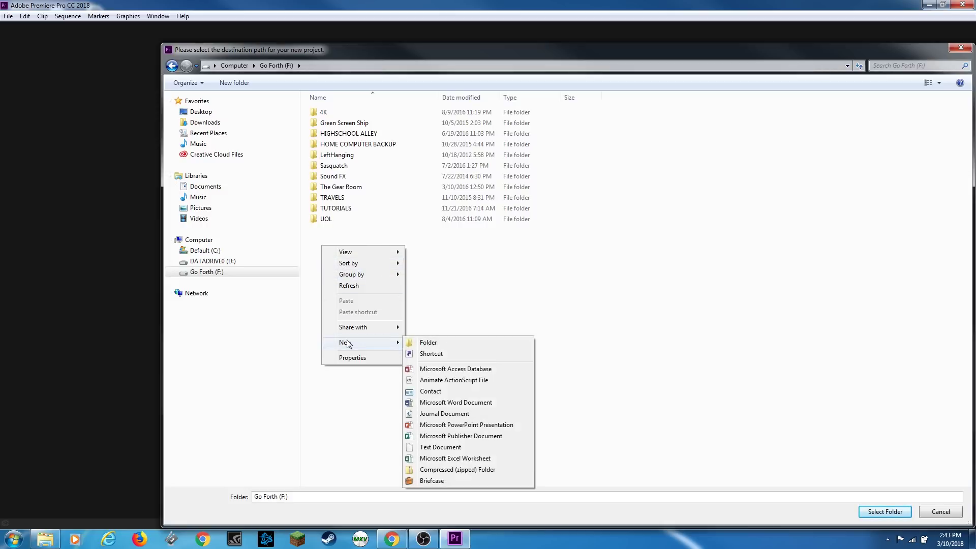
click(429, 343)
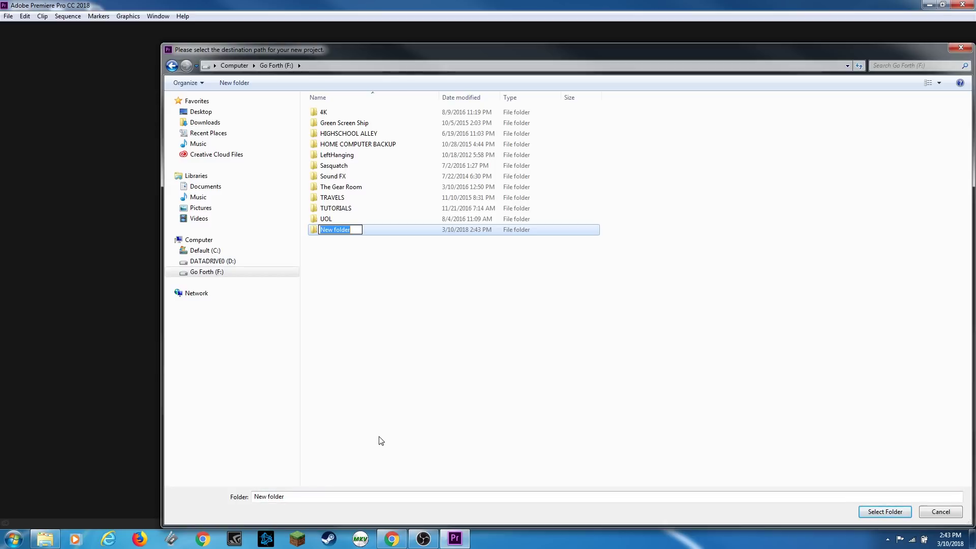
text(MAGIC MAN CHINFAT)
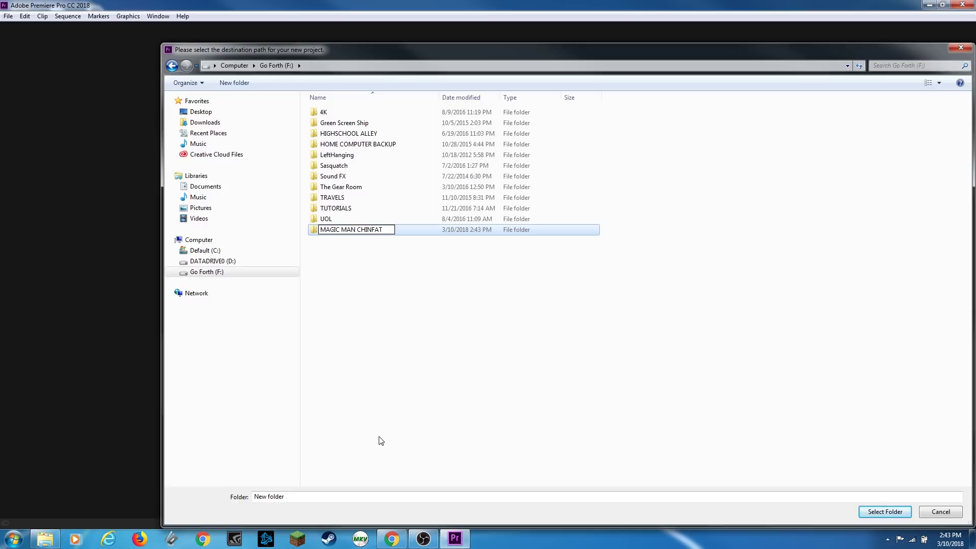
key(Return)
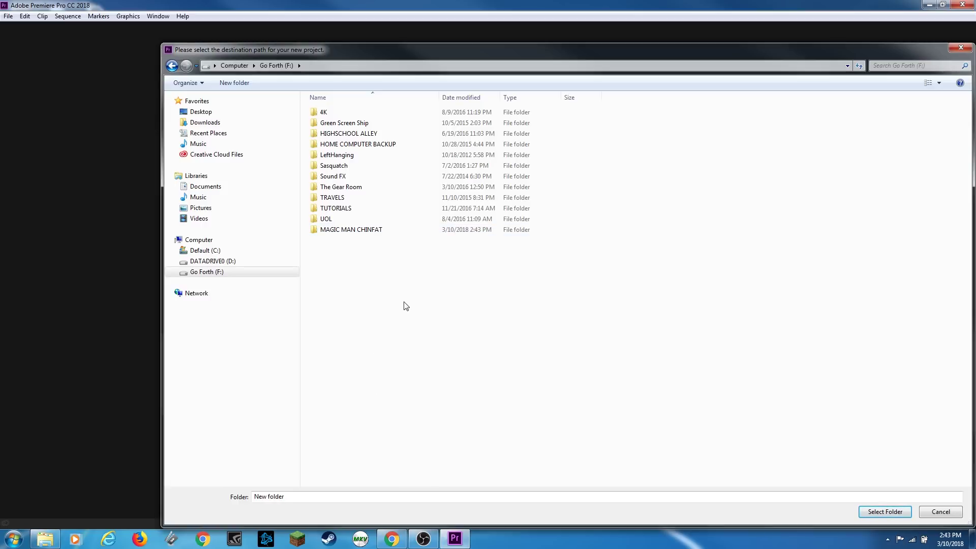
double_click(330, 231)
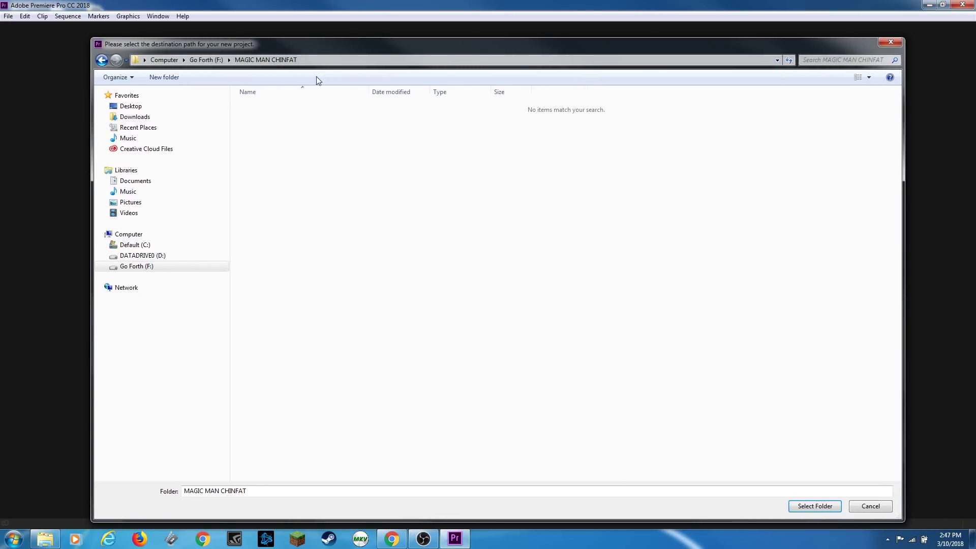
Step: Set the location to F:\MAGIC MAN CHINFAT and rename the project from Untitled to 'Magic Man Project'
click(815, 506)
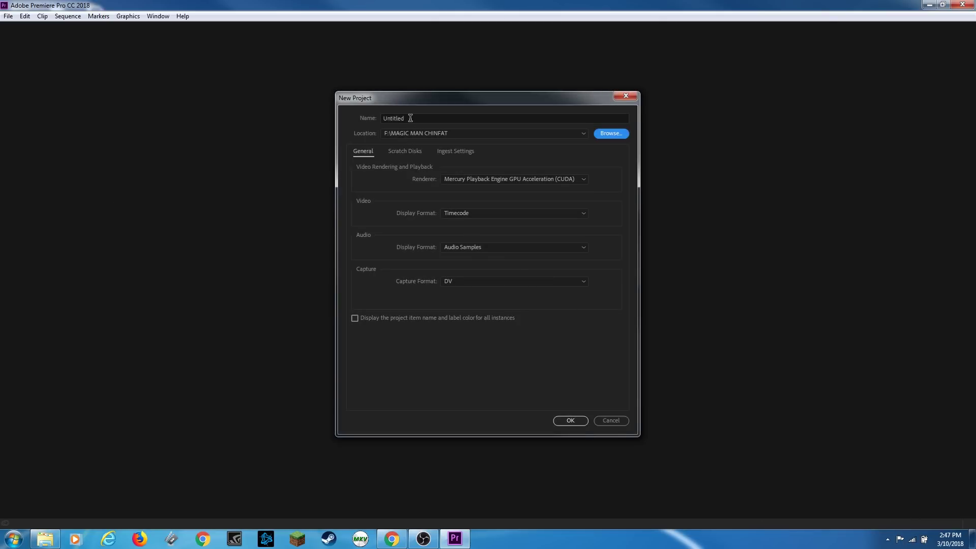
drag(410, 118, 356, 118)
text(Magic Man Project)
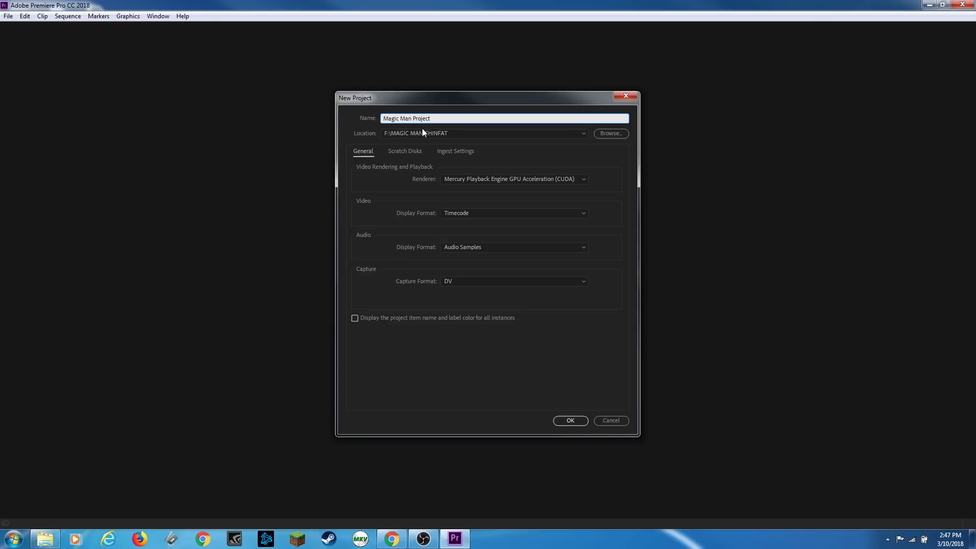
drag(414, 118, 430, 118)
click(430, 118)
drag(431, 118, 371, 120)
click(367, 153)
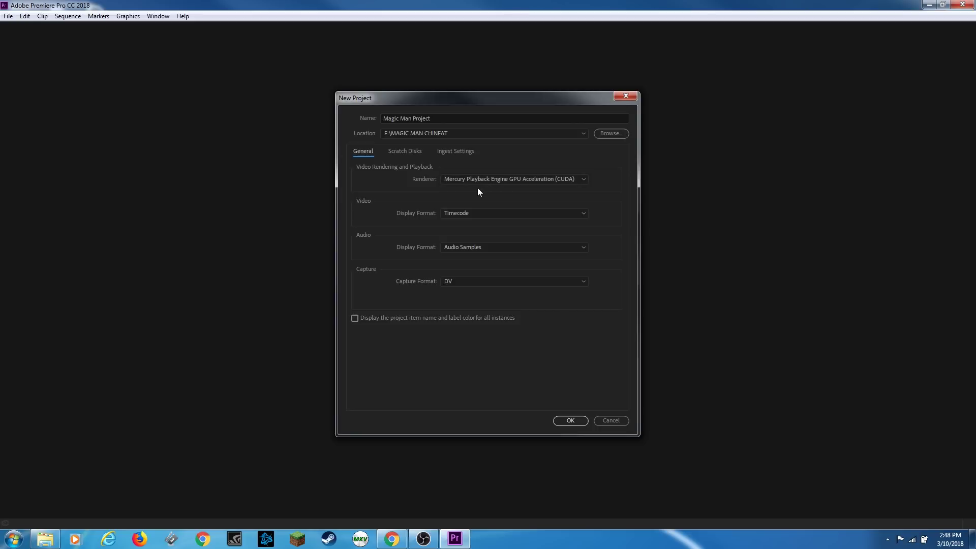
click(455, 179)
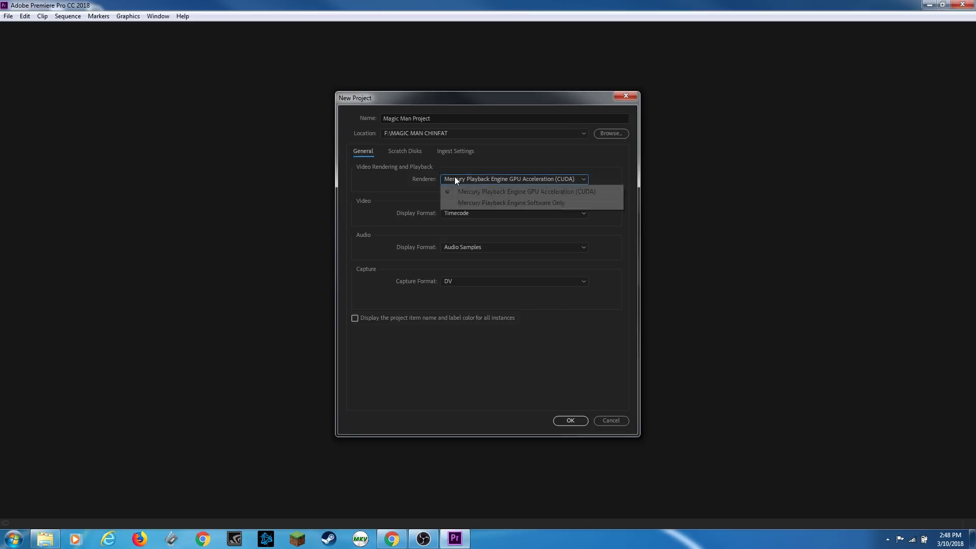
click(472, 203)
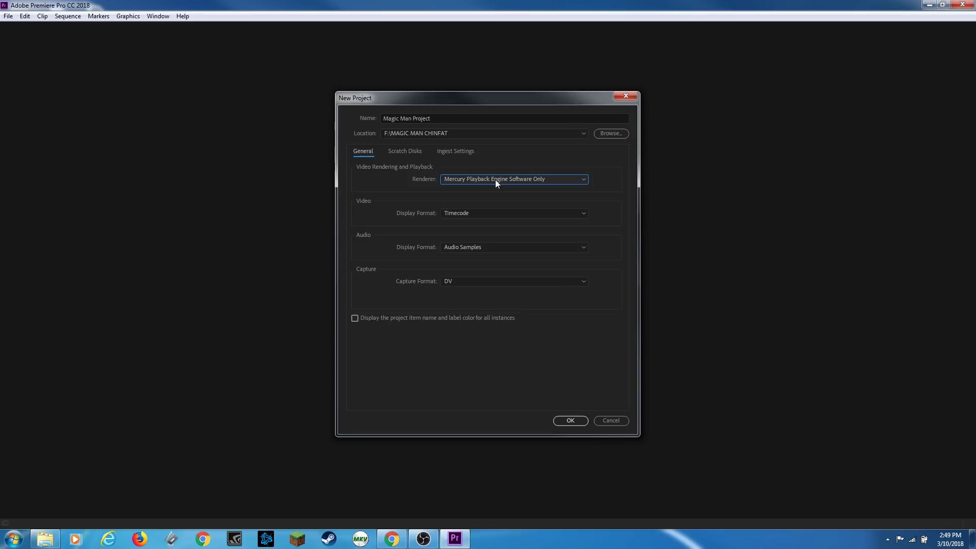
click(495, 180)
click(498, 190)
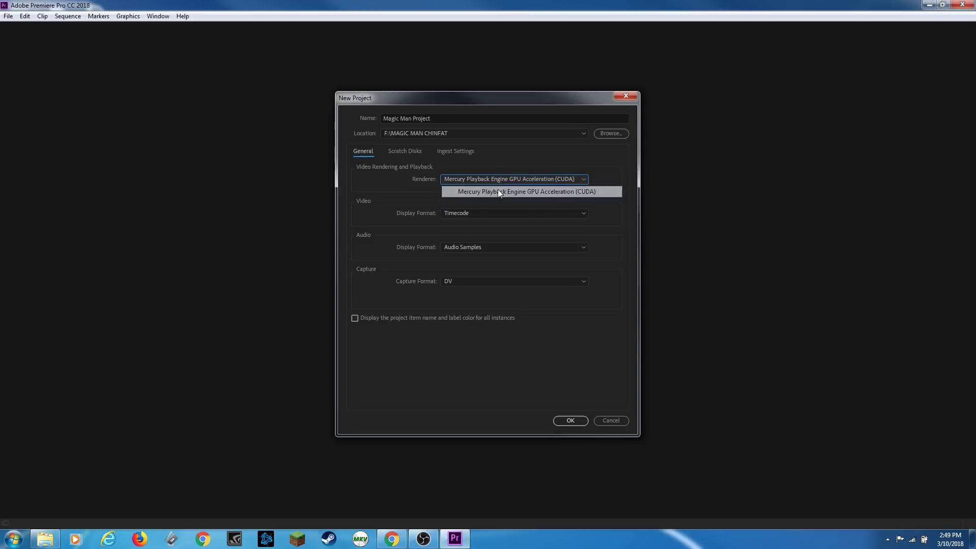
click(468, 180)
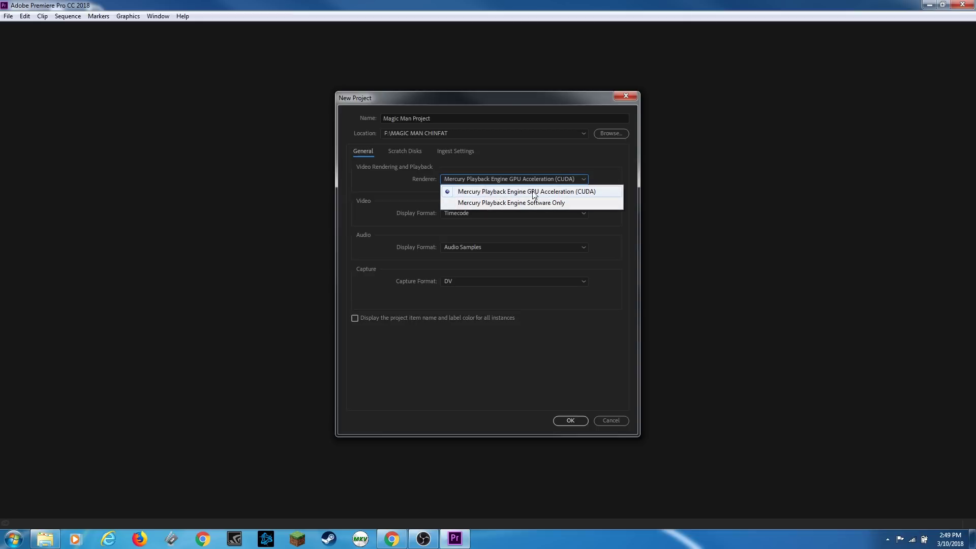
click(553, 180)
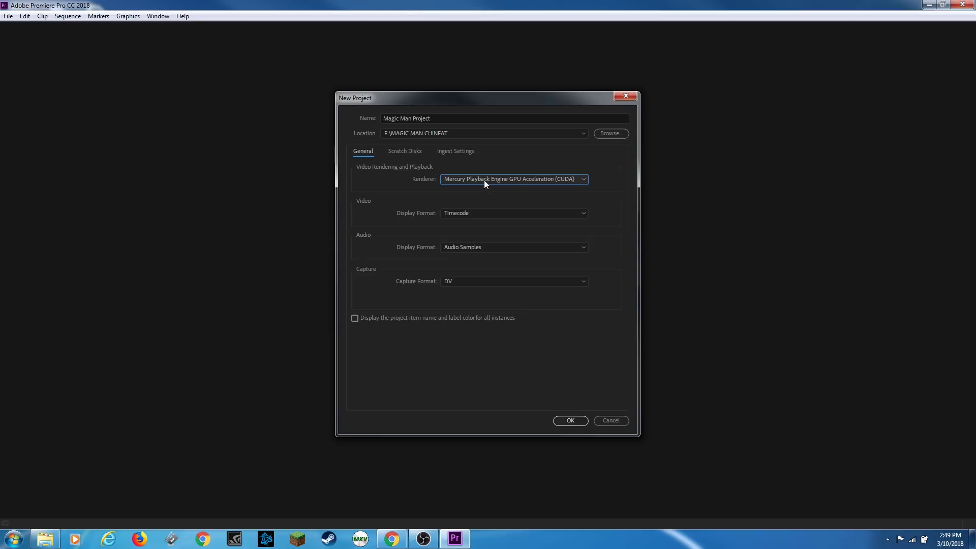
key(alt+Tab)
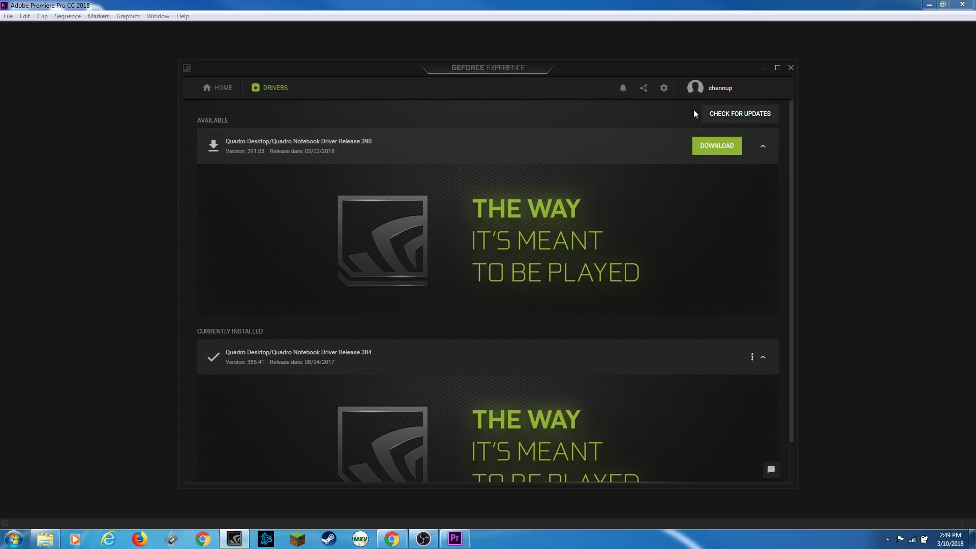
Step: Minimize GeForce Experience and open the New Project dialog's renderer dropdown
click(766, 71)
click(510, 178)
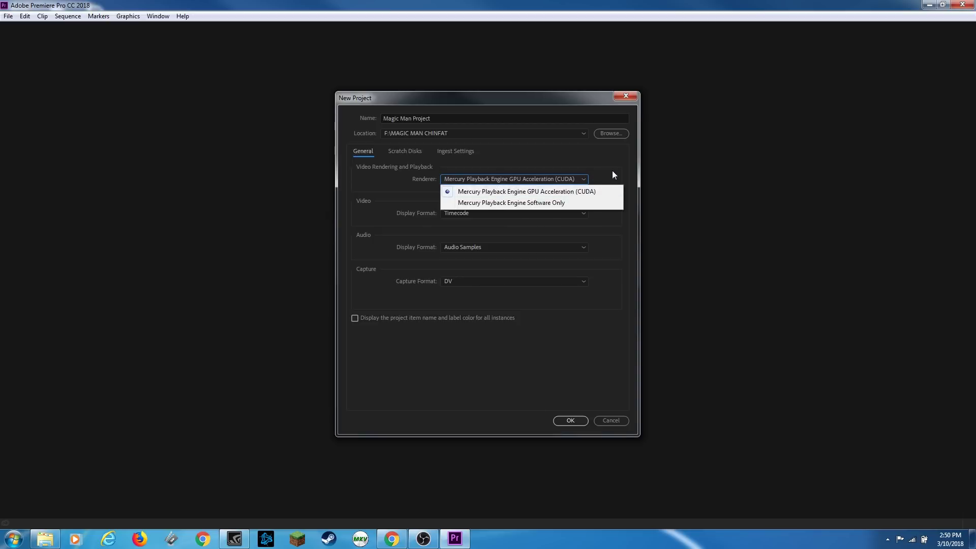
click(496, 191)
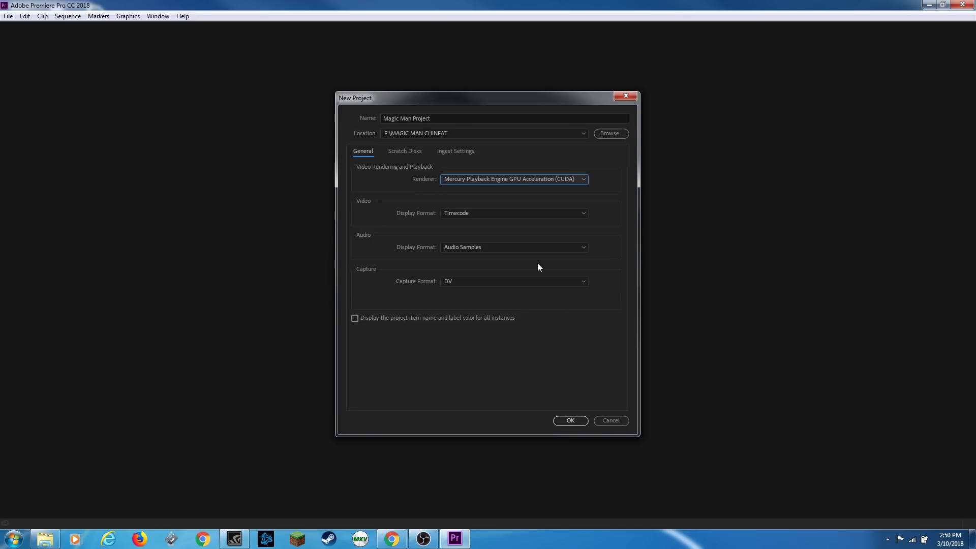
click(462, 215)
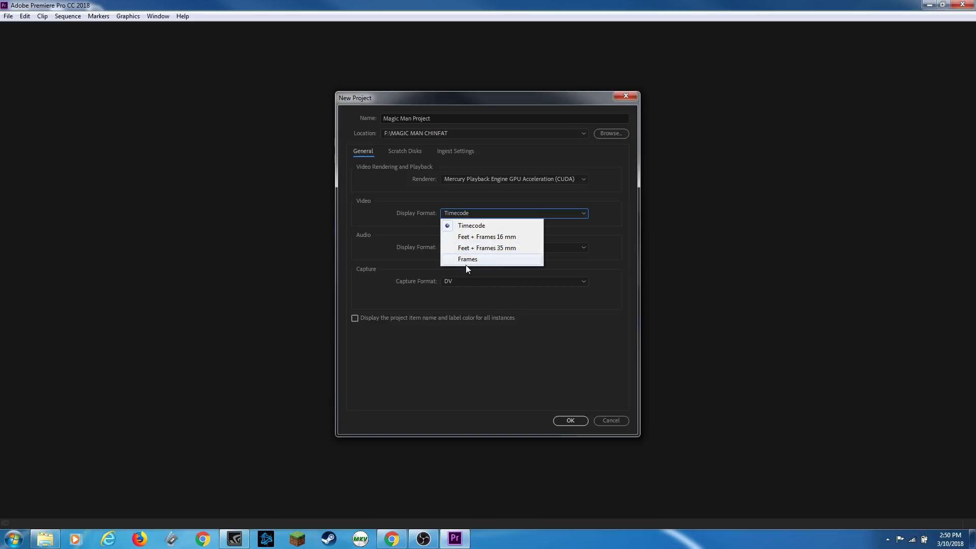
click(474, 227)
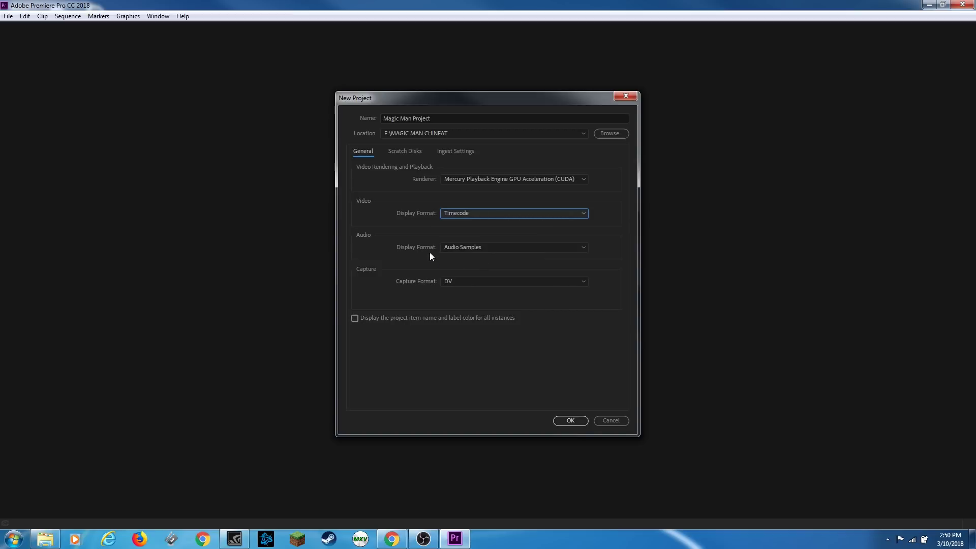
click(459, 248)
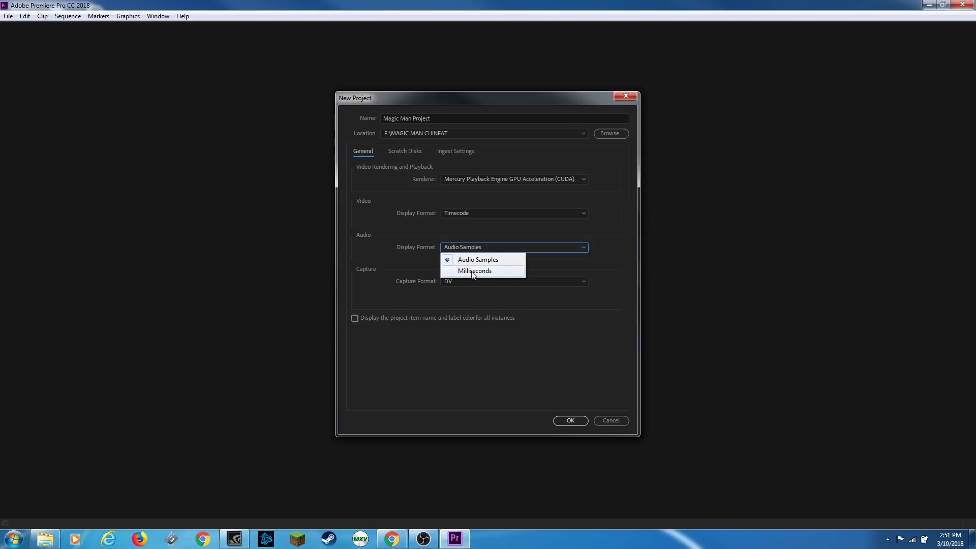
click(473, 271)
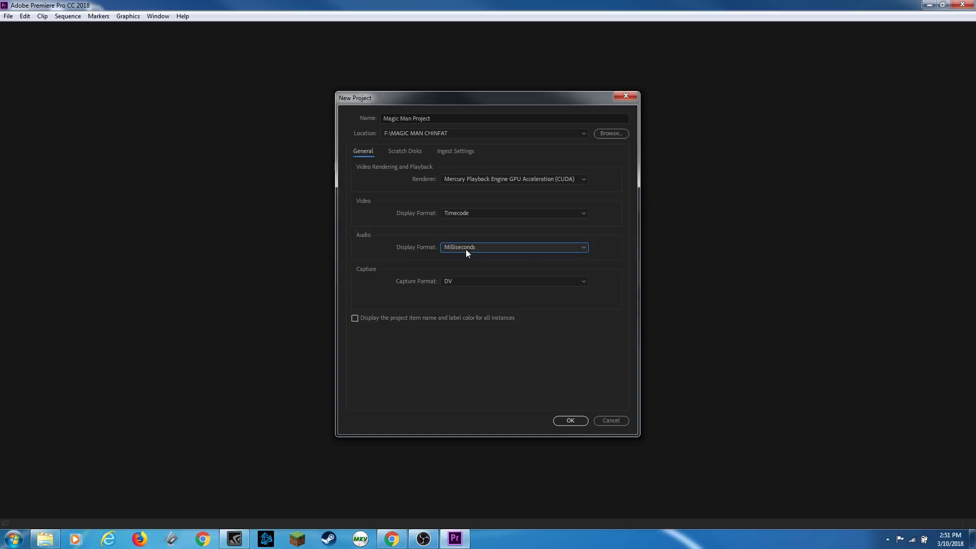
click(466, 251)
click(476, 257)
click(463, 282)
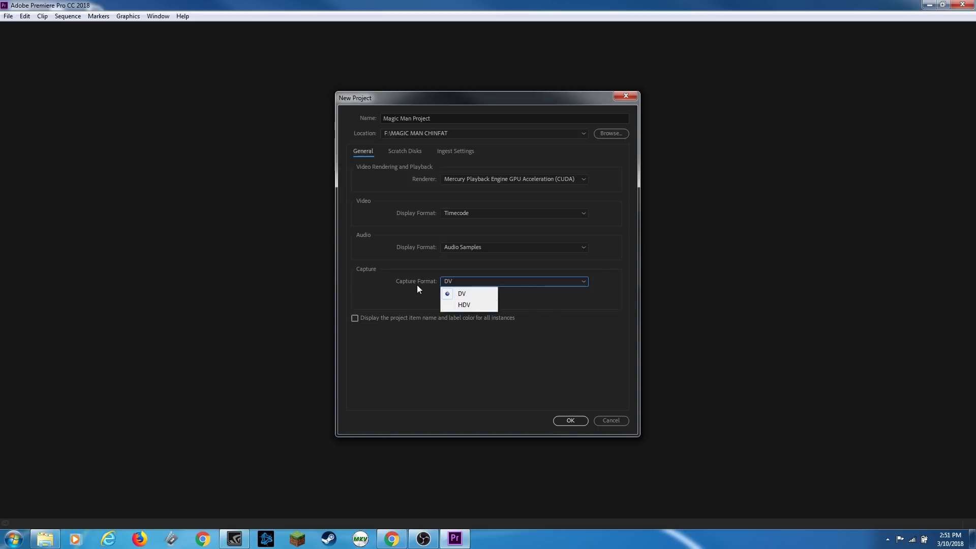
click(377, 271)
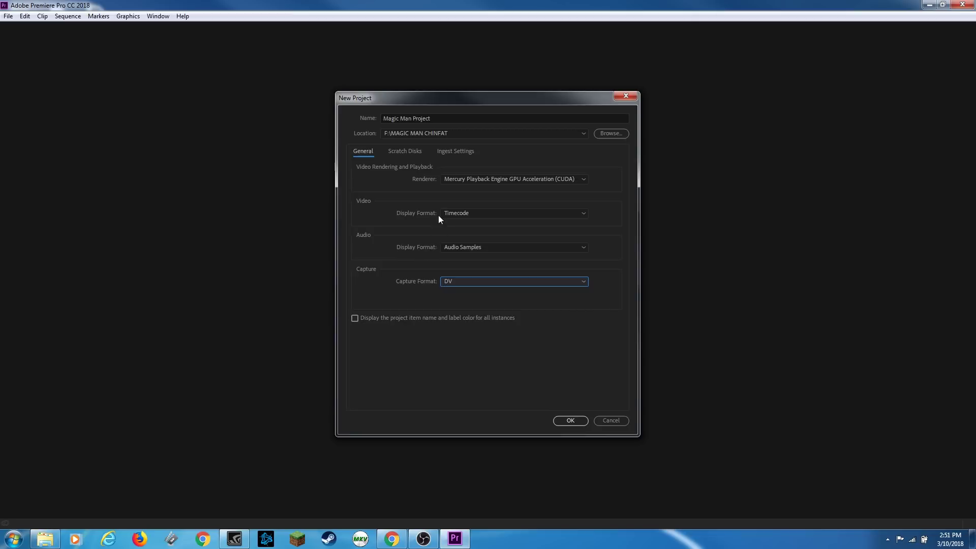
Step: Show the Scratch Disks tab, with every location Same as Project at F:\MAGIC MAN CHINFAT
click(401, 152)
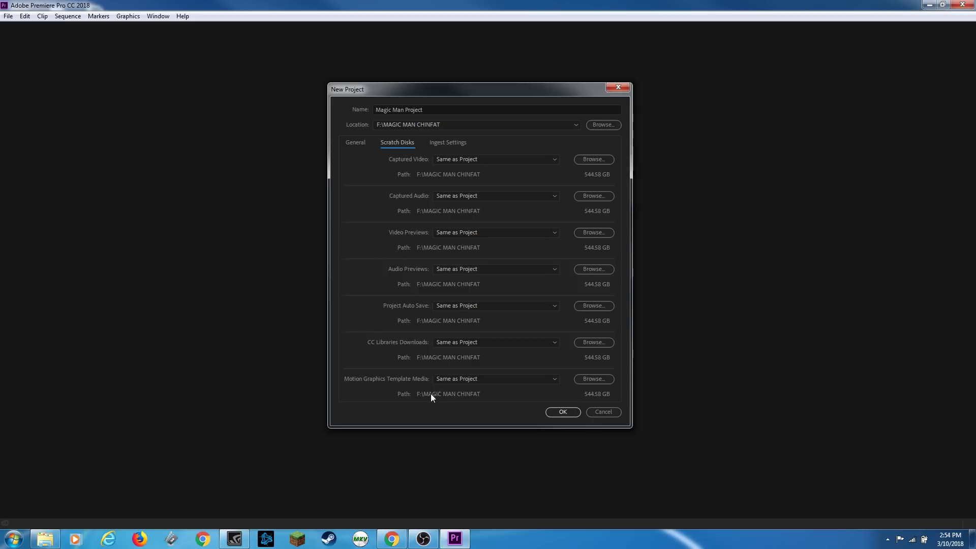
Step: On Ingest Settings, turn on ingest, keep Copy and the default preset, then return to General
click(450, 143)
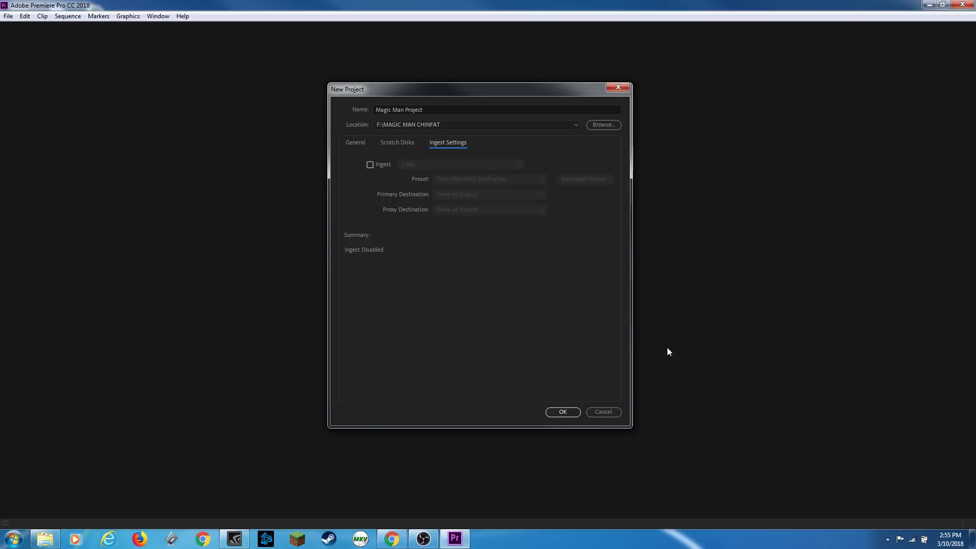
click(370, 164)
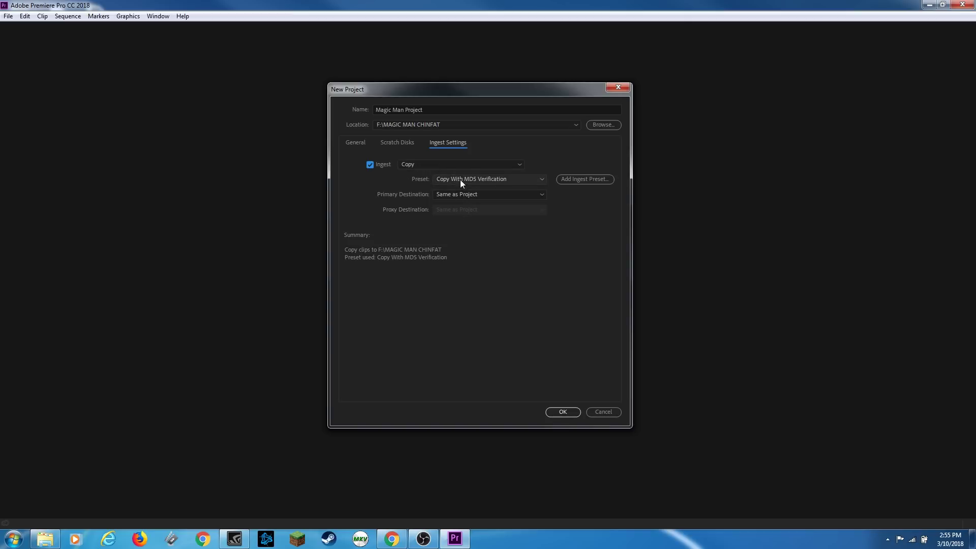
click(430, 165)
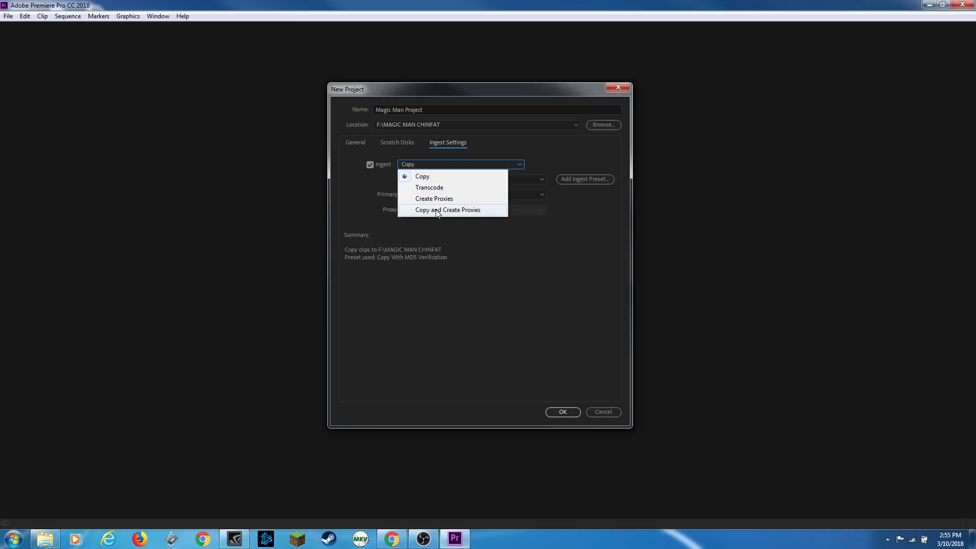
click(379, 195)
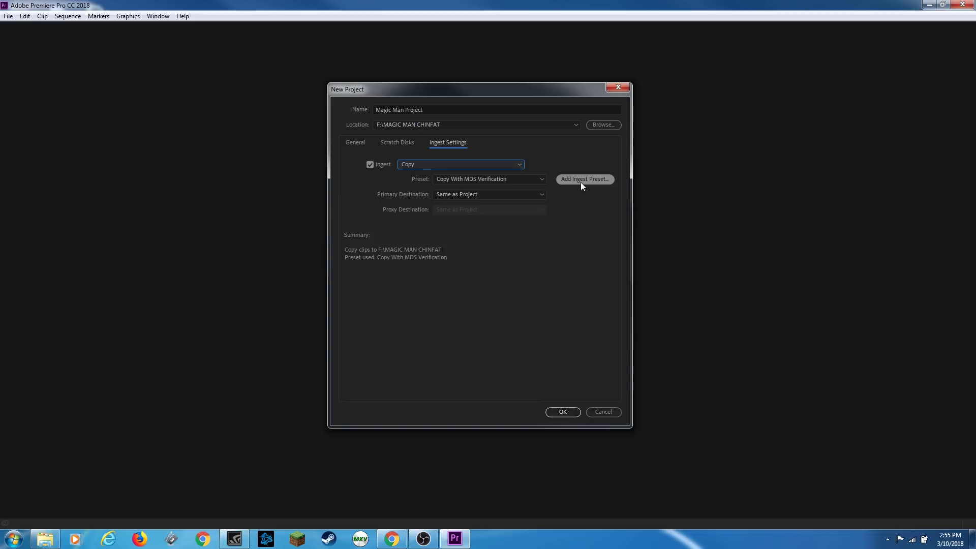
click(513, 165)
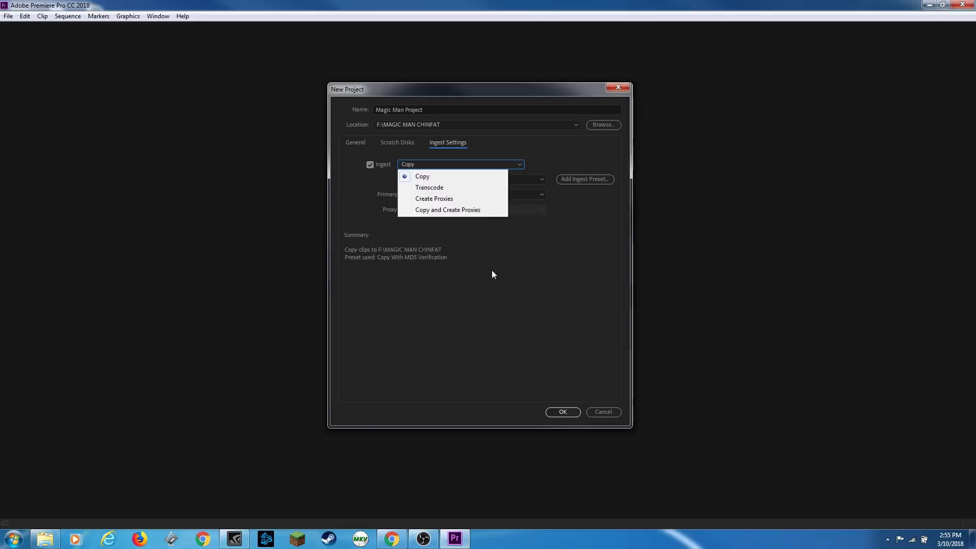
click(472, 181)
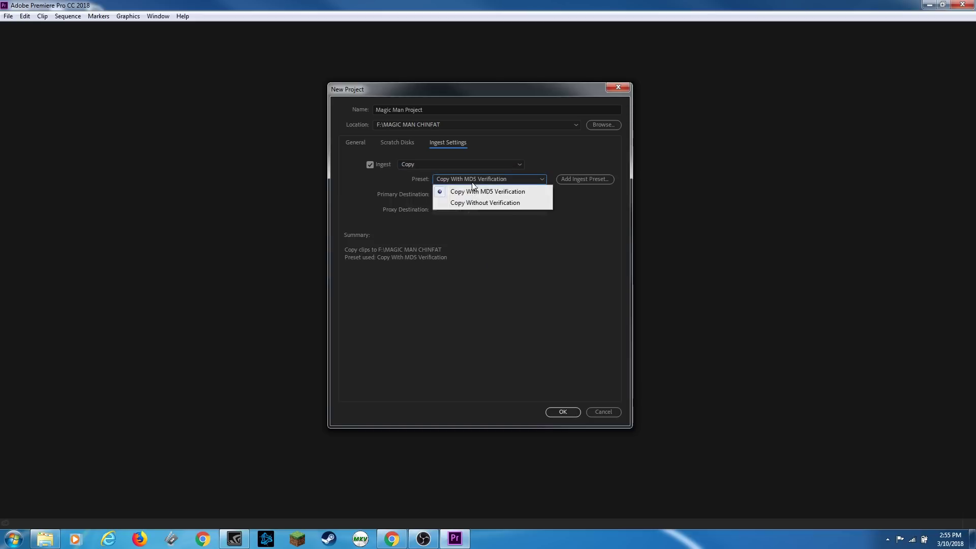
click(501, 239)
click(357, 144)
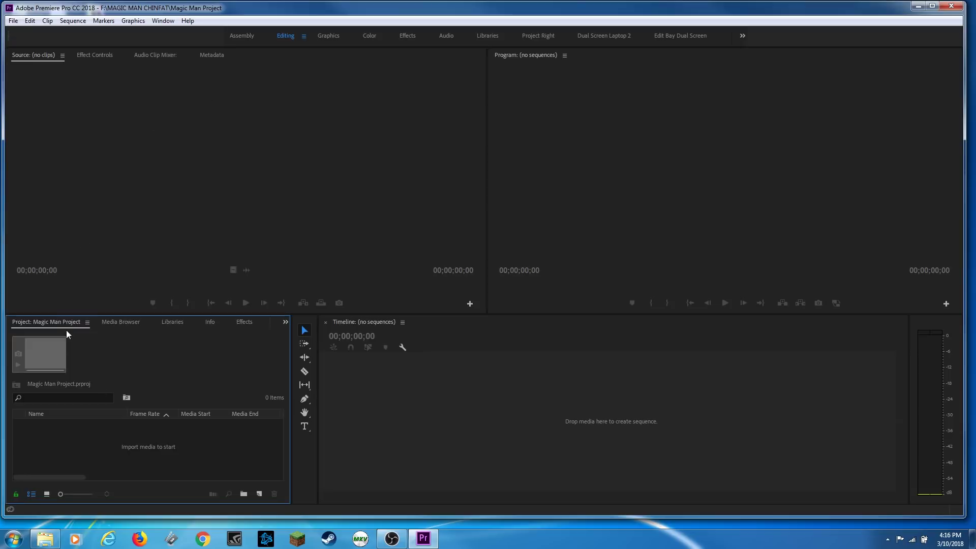
click(14, 21)
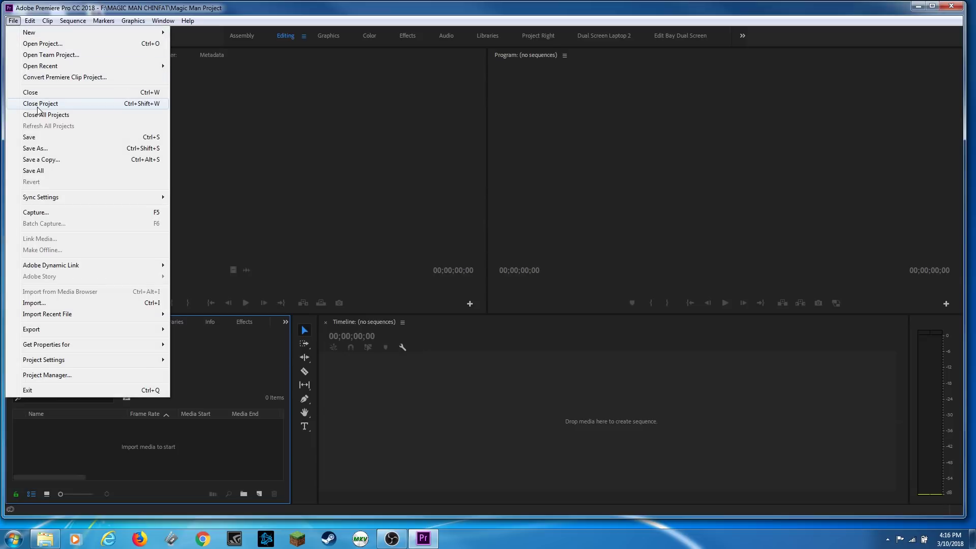
click(38, 106)
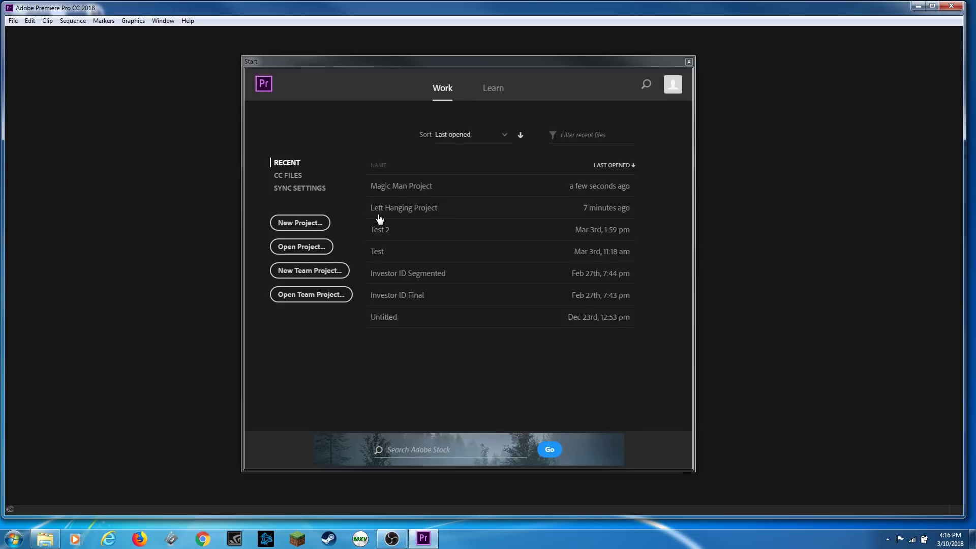
click(394, 208)
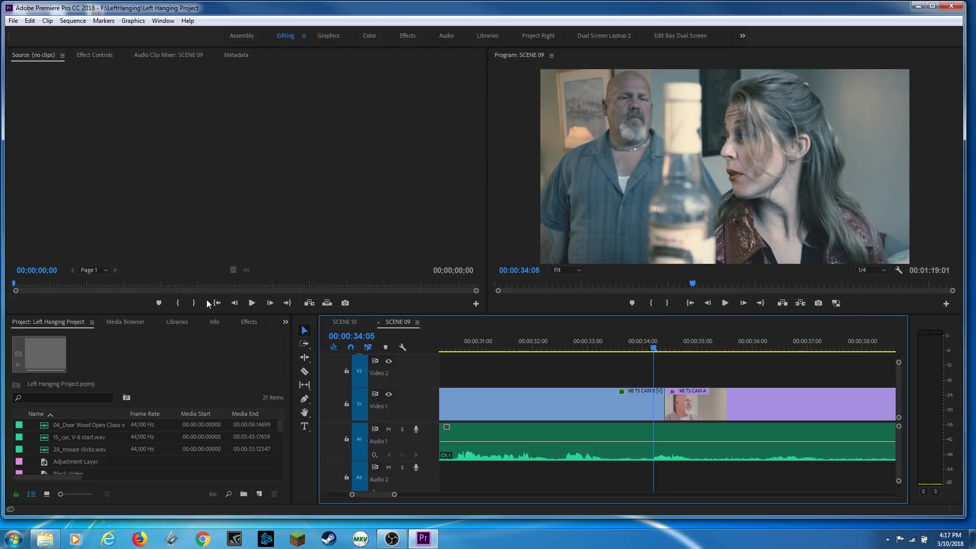
click(77, 322)
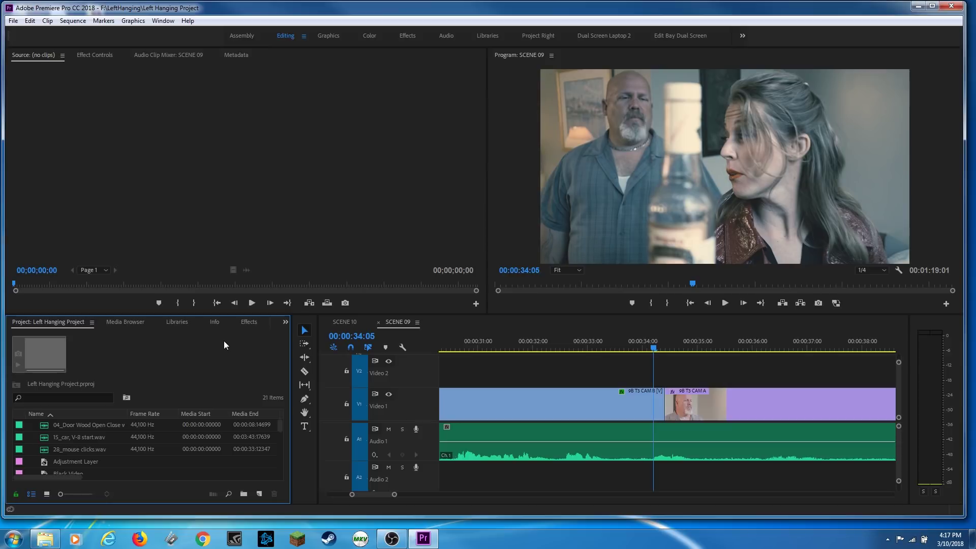
Step: Open Gear Room Project from F:\The Gear Room\SHOOT alongside the Left Hanging Project
key(alt+f)
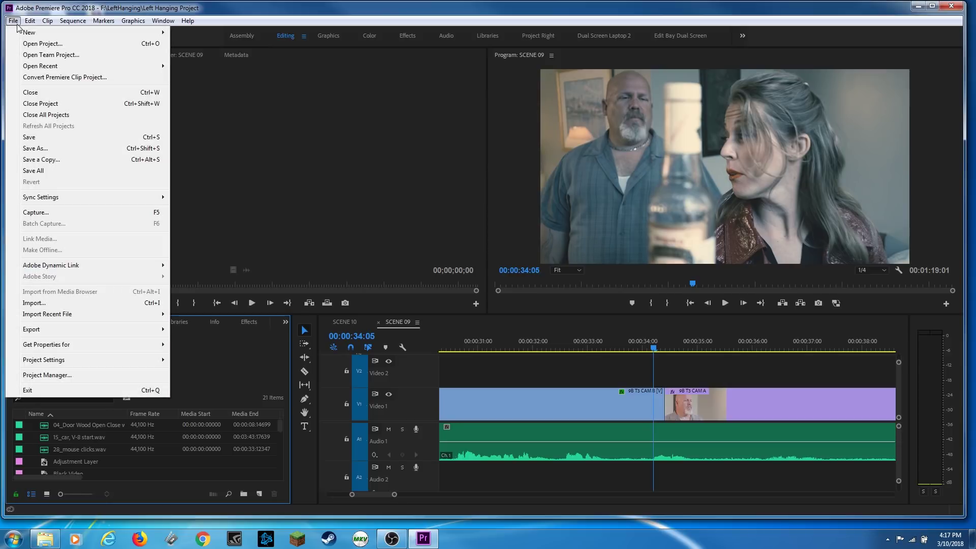
key(Down)
key(Down)
key(Up)
key(Return)
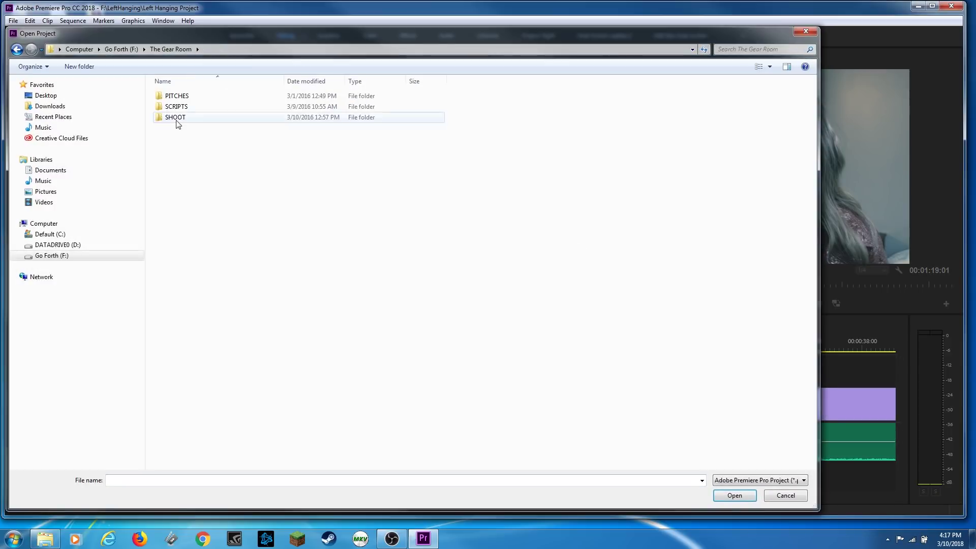
double_click(177, 118)
double_click(194, 192)
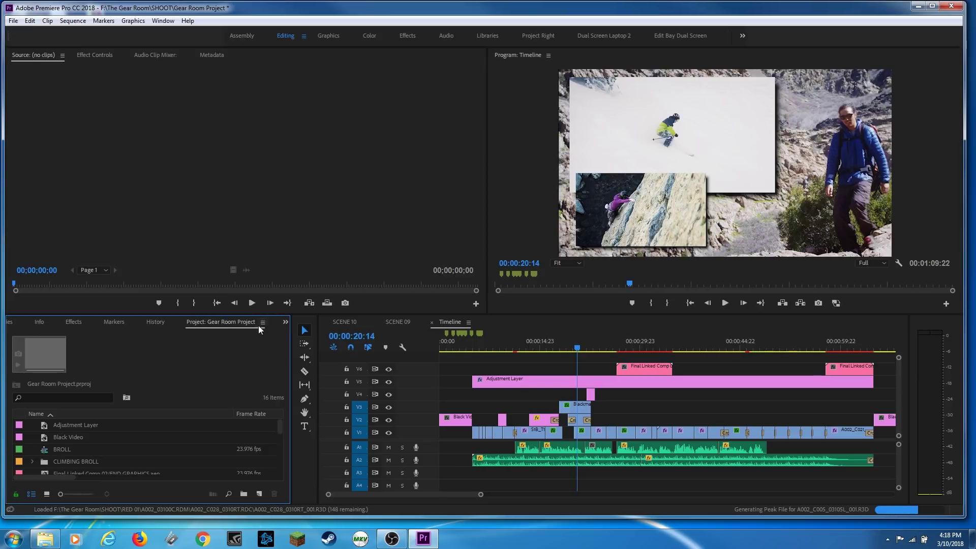
Step: Switch between the Left Hanging and Gear Room project bins, ending on Left Hanging Project
click(286, 322)
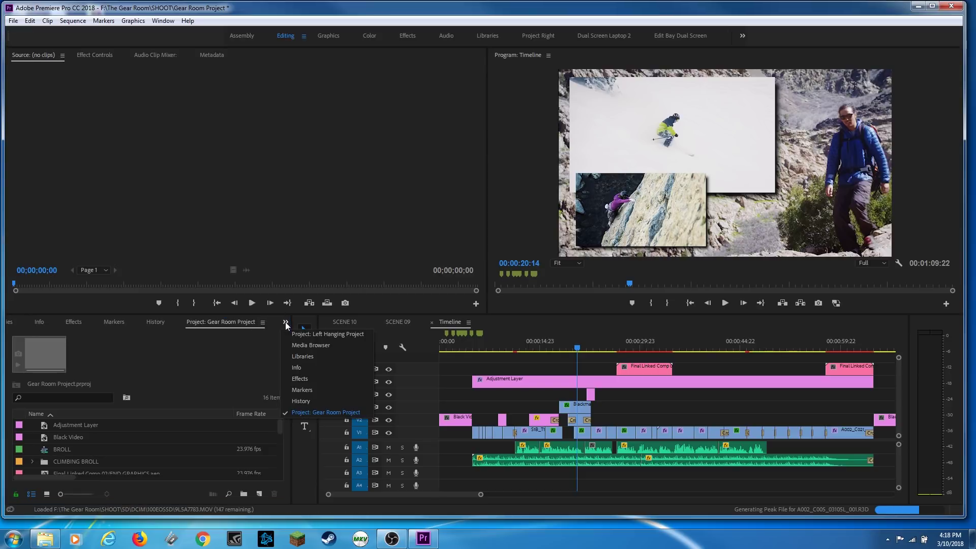
click(307, 334)
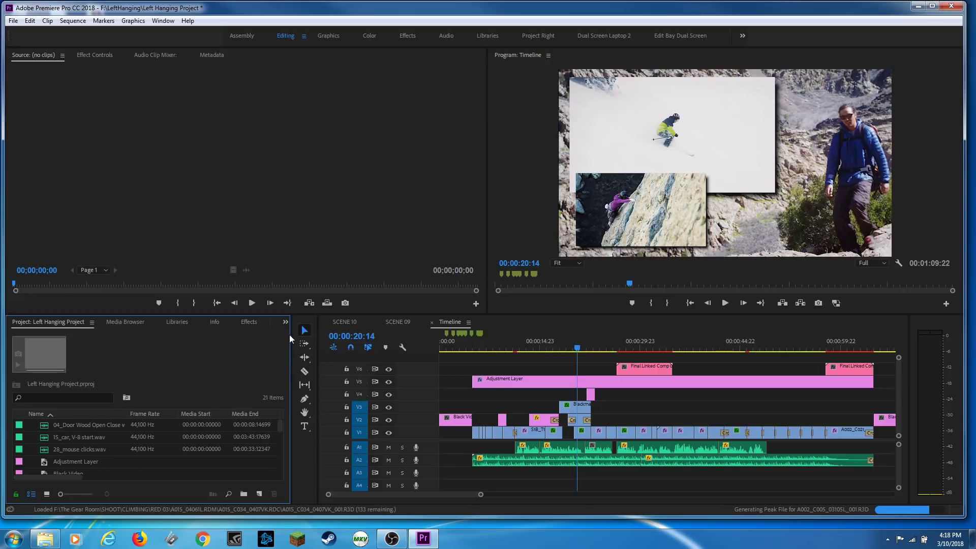
click(285, 321)
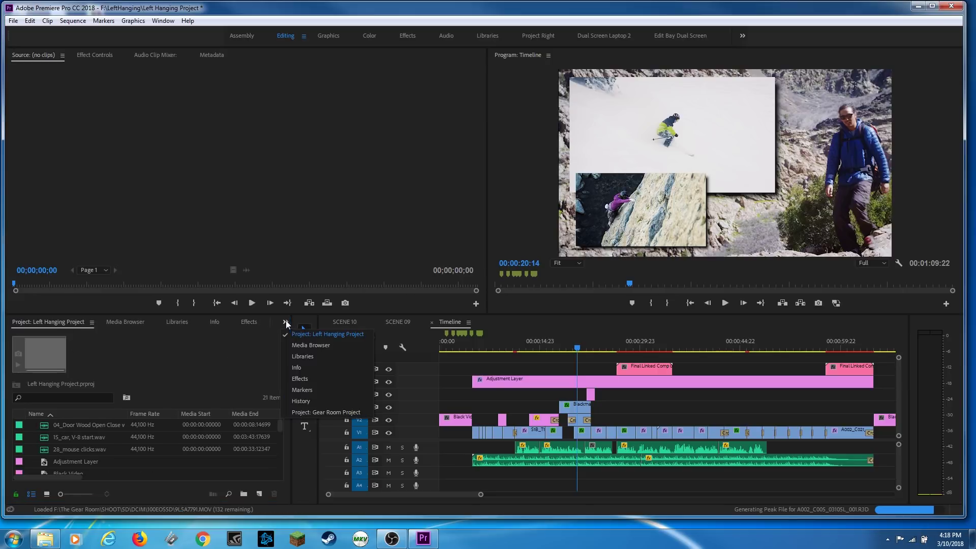
click(317, 409)
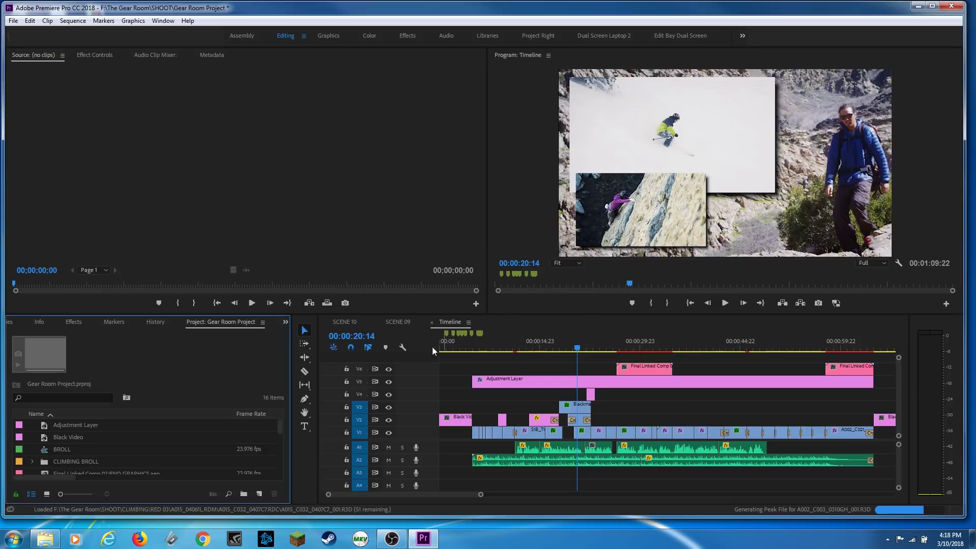
click(286, 323)
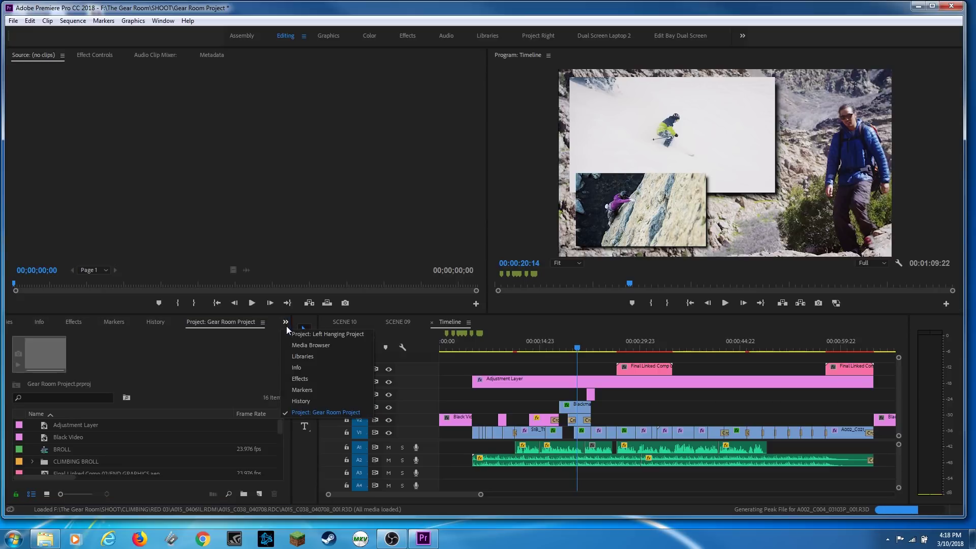
click(334, 337)
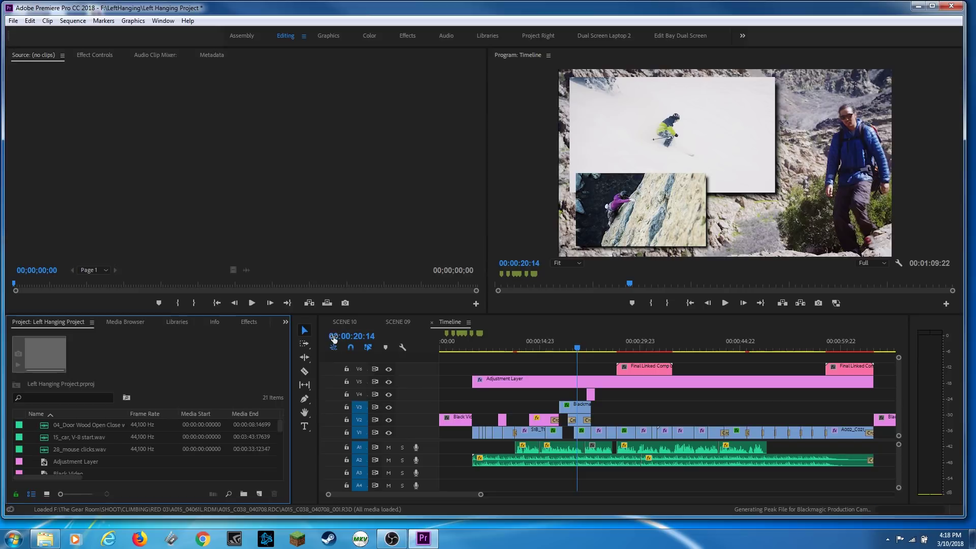
Step: Close the Left Hanging Project without saving, then bring back the Gear Room Project bin
right_click(56, 323)
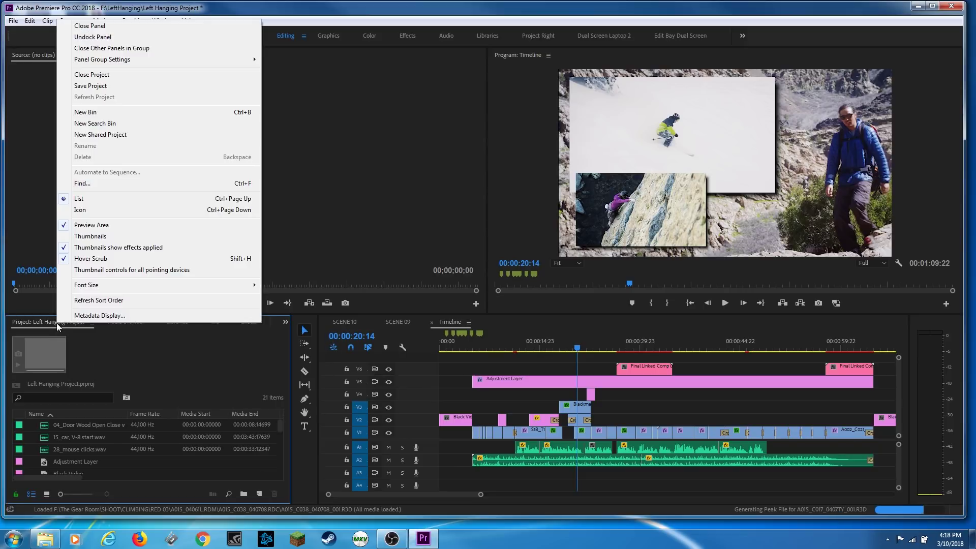
click(108, 76)
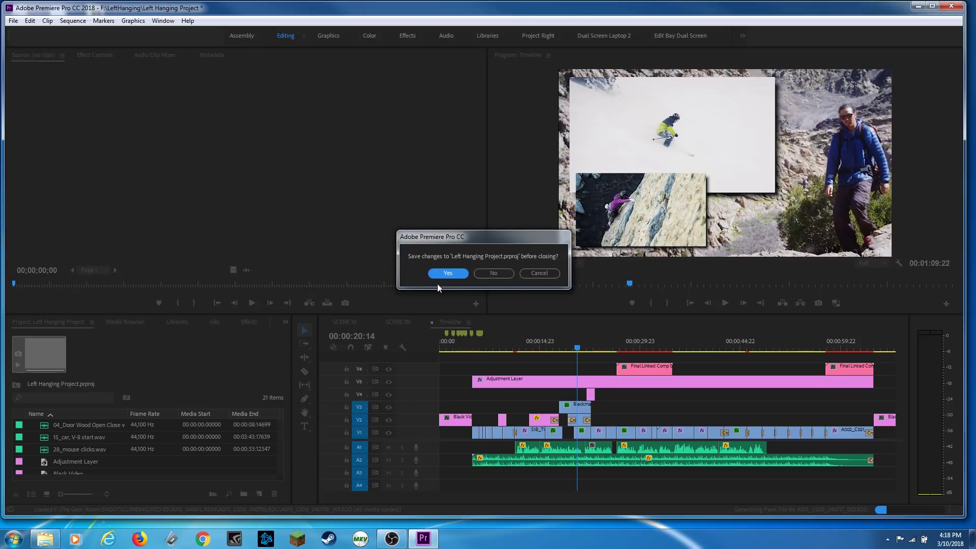
click(499, 275)
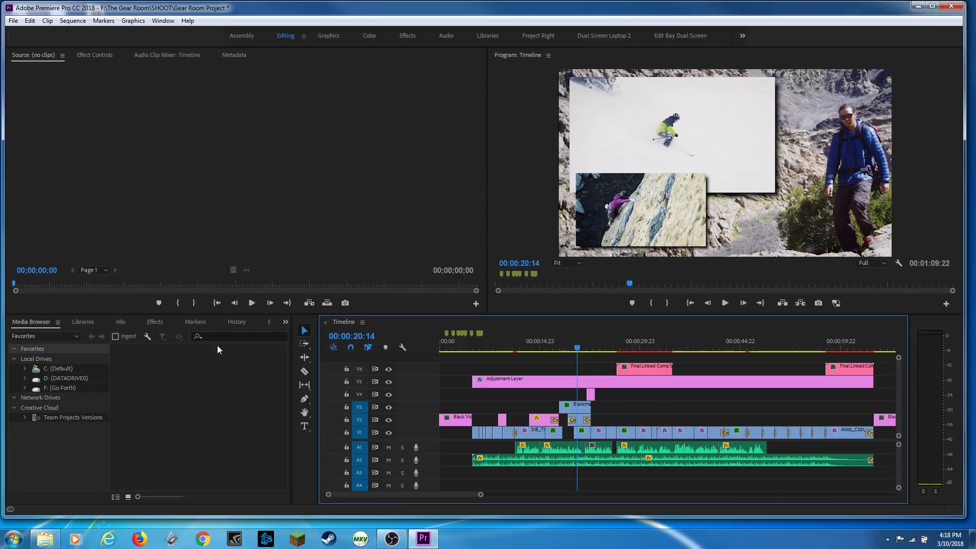
click(286, 322)
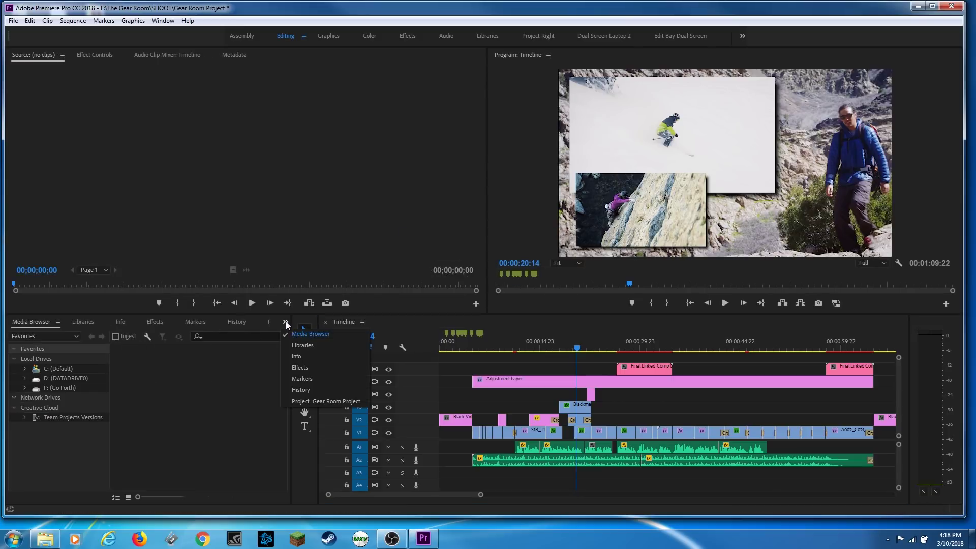
click(318, 399)
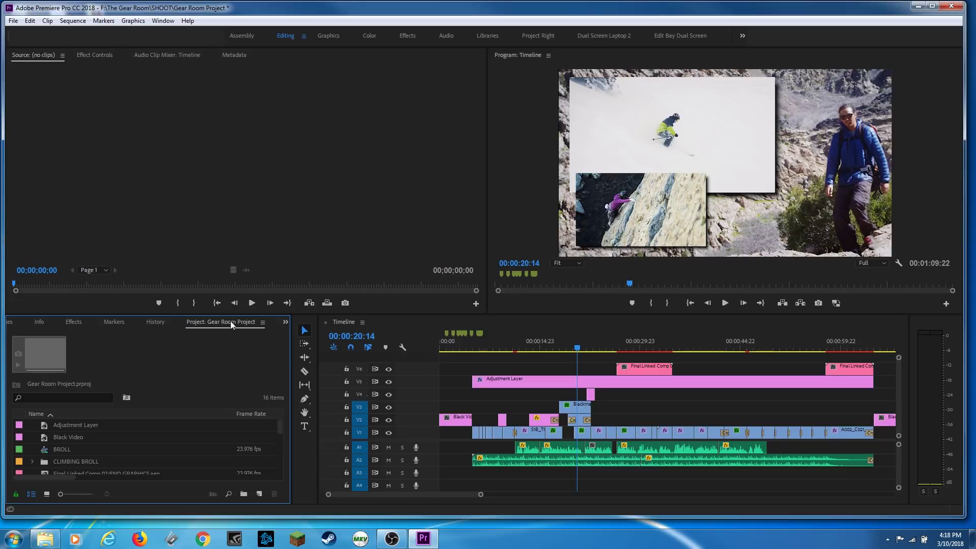
Step: Reopen the Left Hanging Project from the recent projects list
click(13, 21)
mouse_move(138, 70)
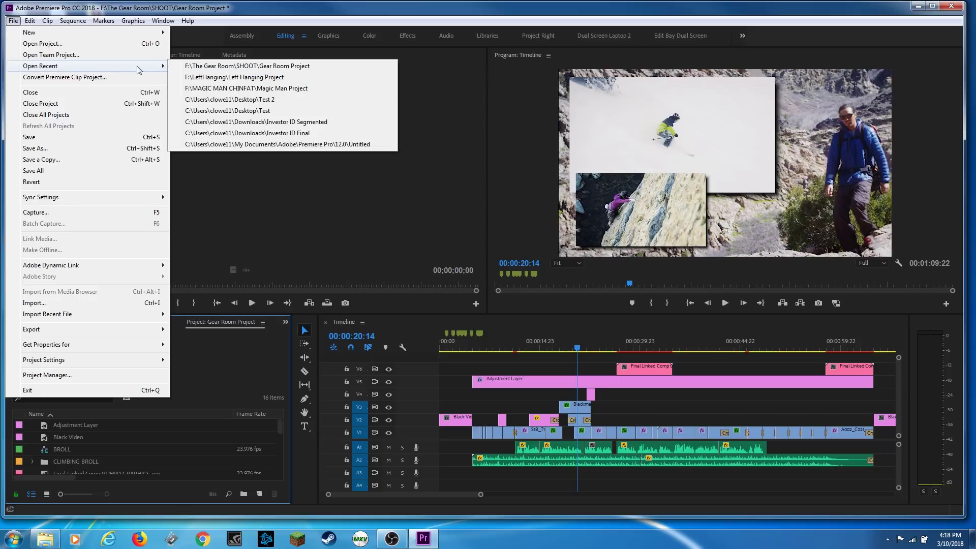
click(226, 77)
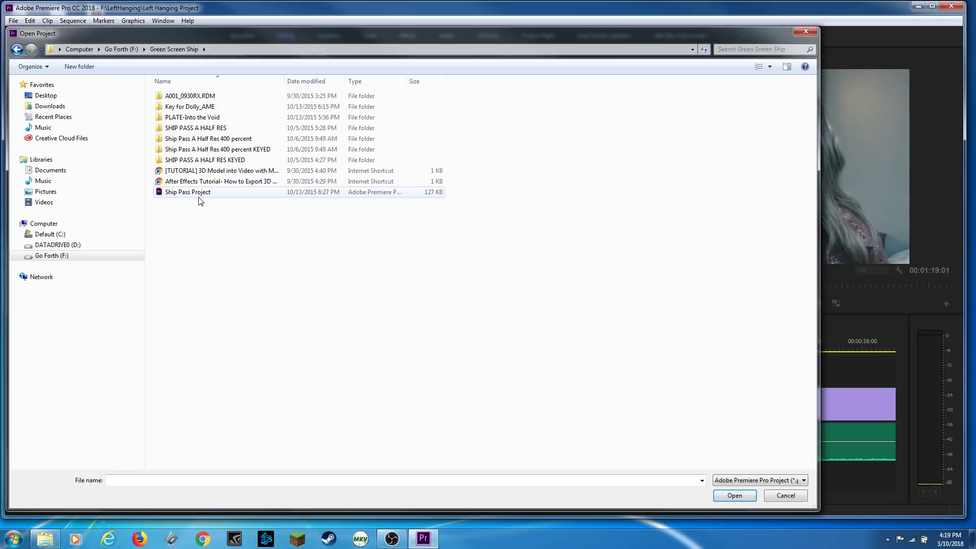
Step: Open Ship Pass Project and check the Gear Room, Left Hanging and Ship Pass project tabs
double_click(201, 194)
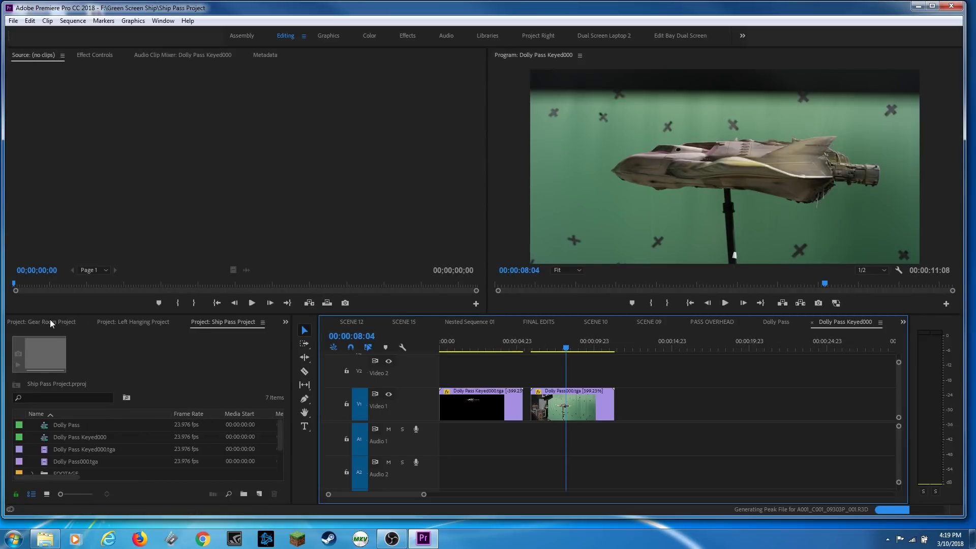
click(54, 322)
click(107, 322)
click(249, 322)
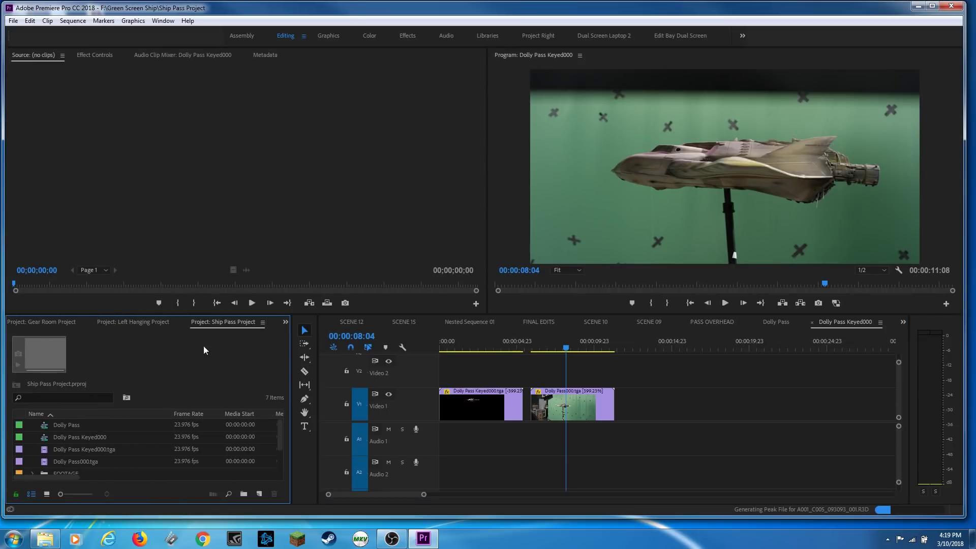
click(285, 322)
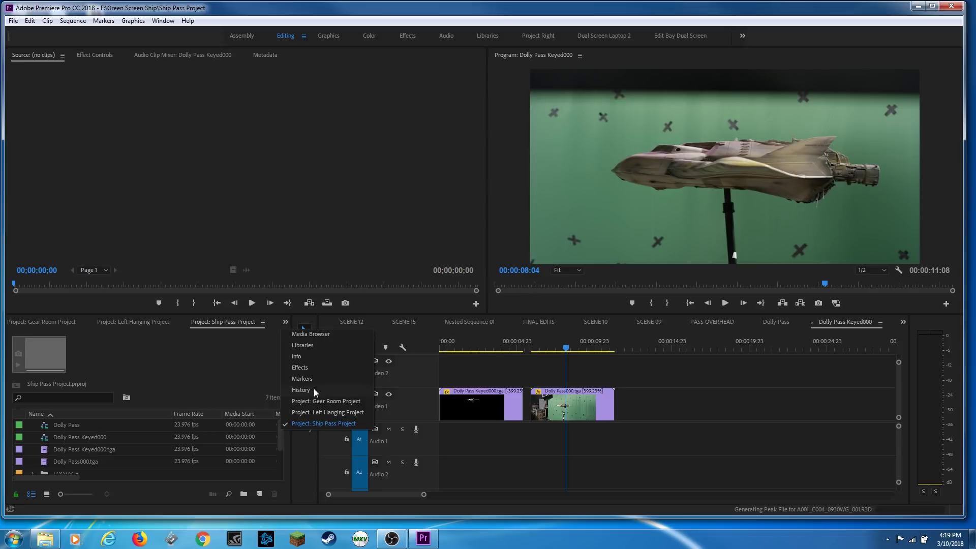
click(322, 424)
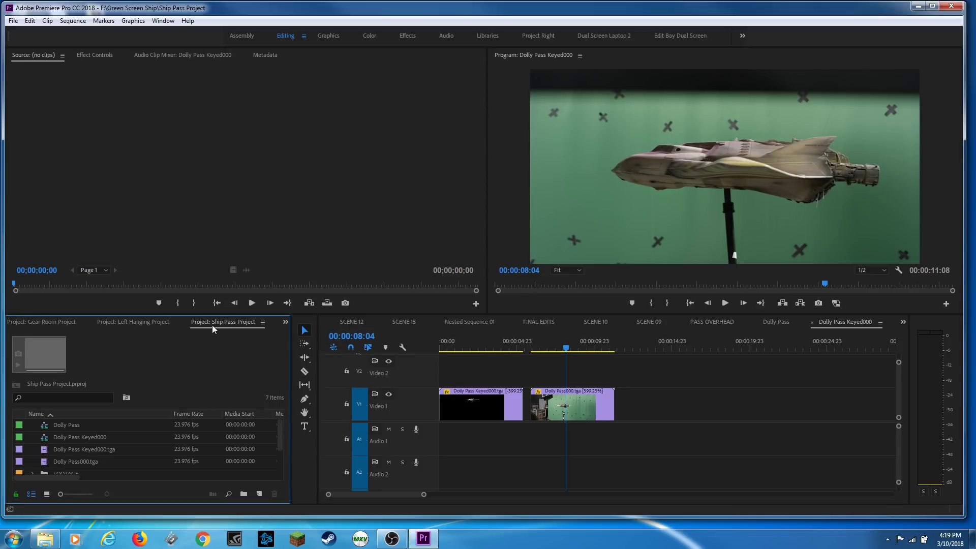
Step: Close the Ship Pass Project from the File menu, bringing back Left Hanging's SCENE 09
right_click(227, 324)
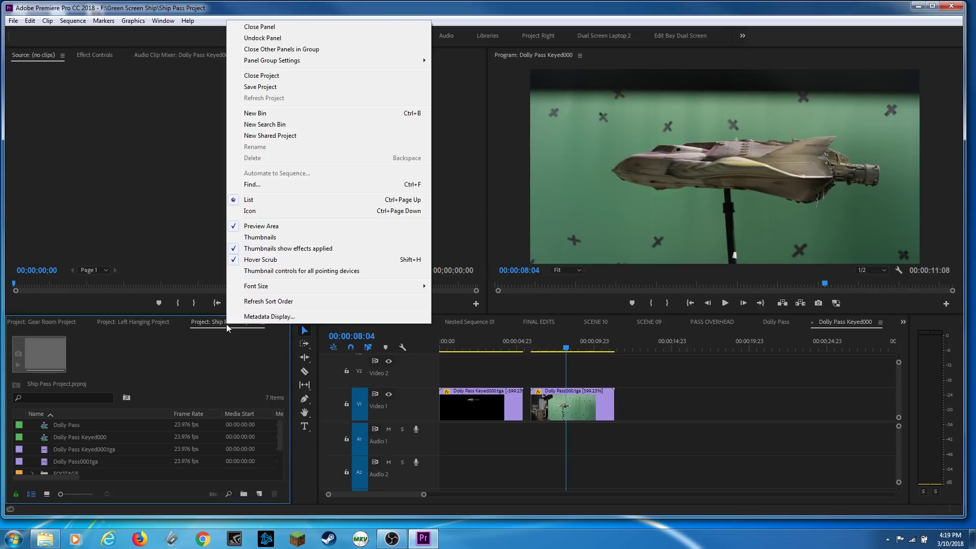
click(209, 358)
click(14, 21)
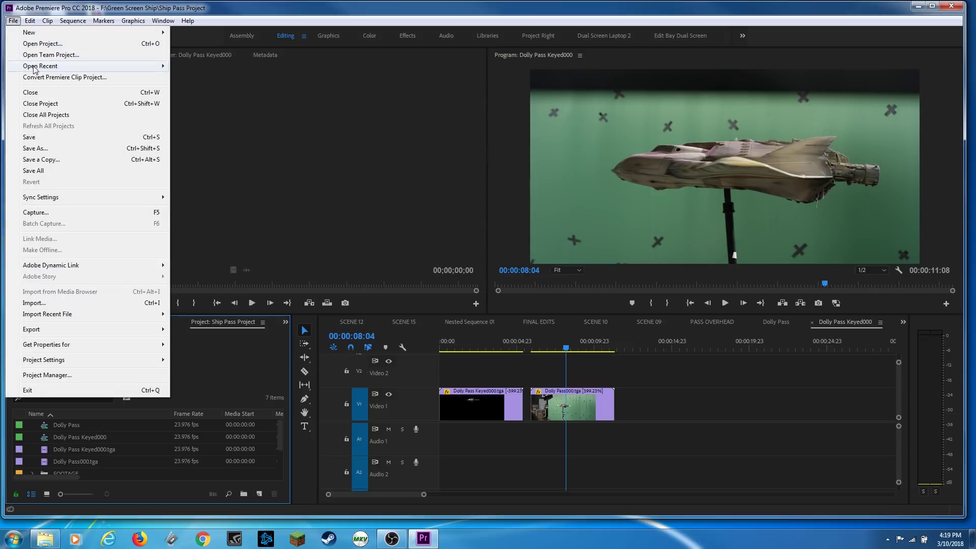
click(41, 104)
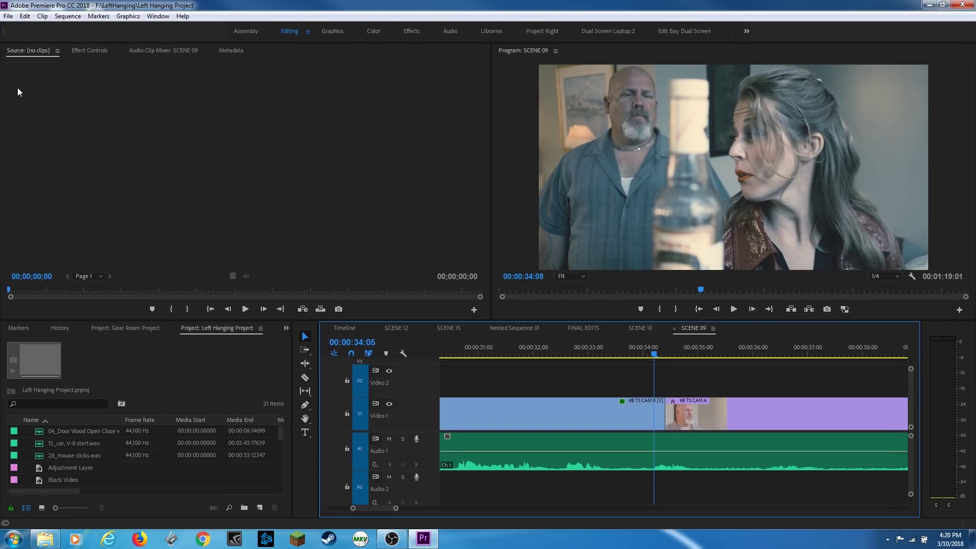
Step: Close every open project at once with File > Close All Projects
click(9, 16)
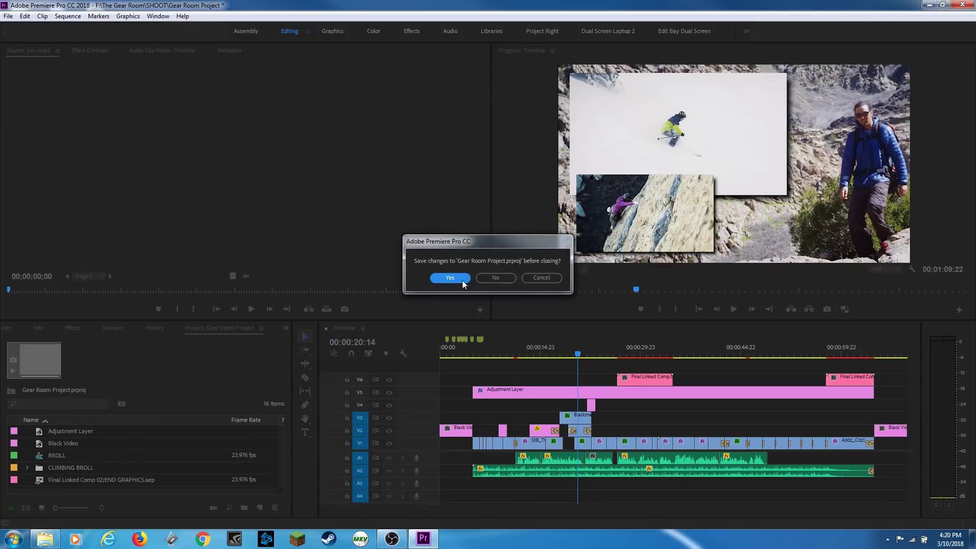
click(462, 280)
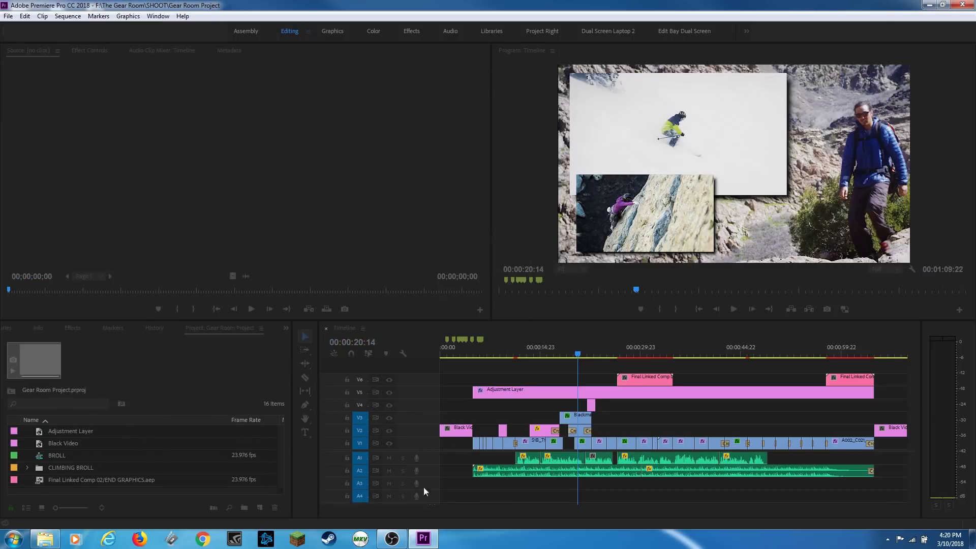